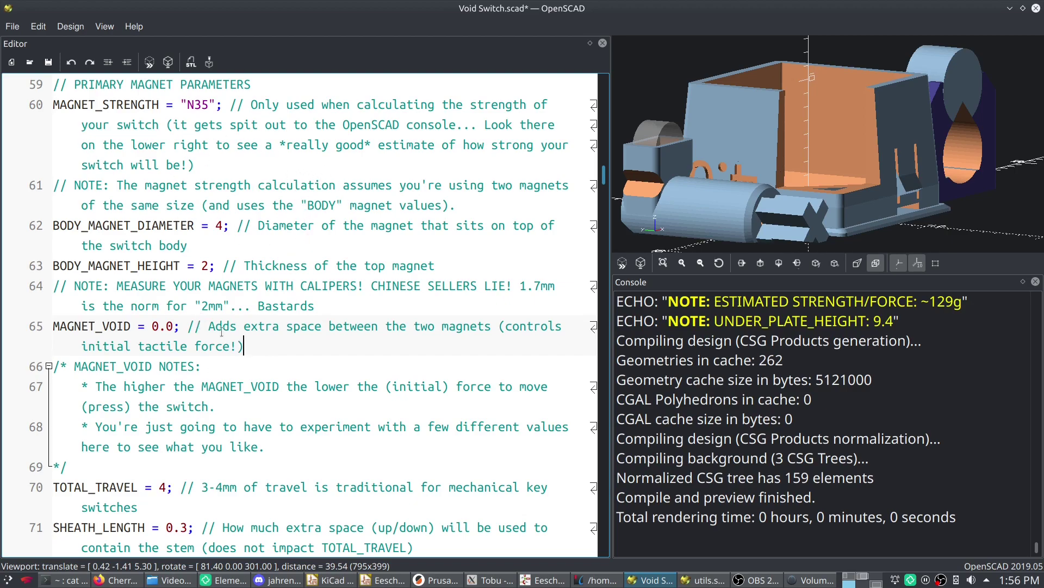
Step: Review the current ~129g force estimate in the console alongside the MAGNET_VOID line
{"action": "left_click", "coordinate": [243, 325]}
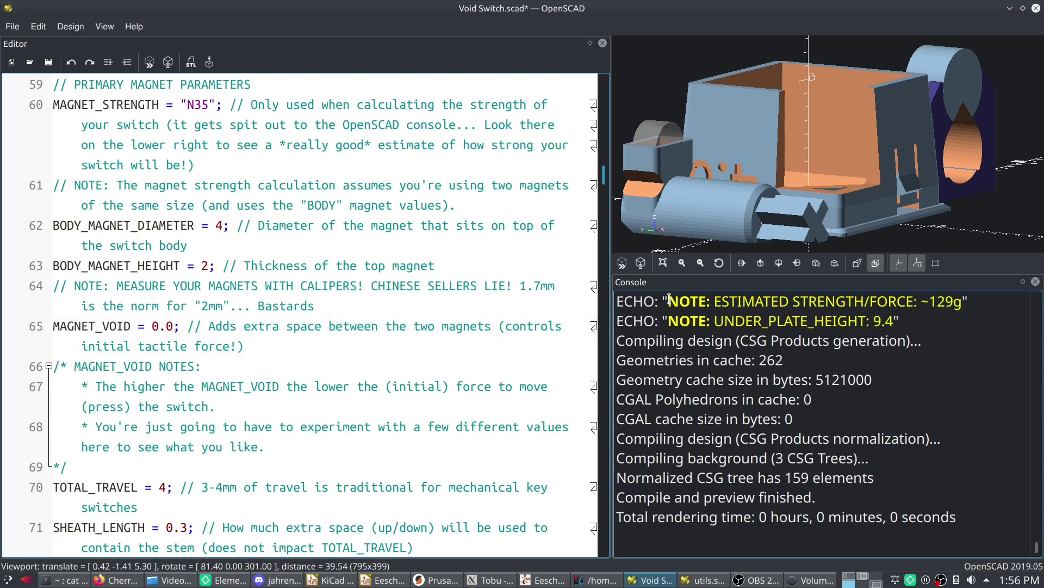
{"action": "left_click_drag", "start_coordinate": [668, 301], "coordinate": [968, 298]}
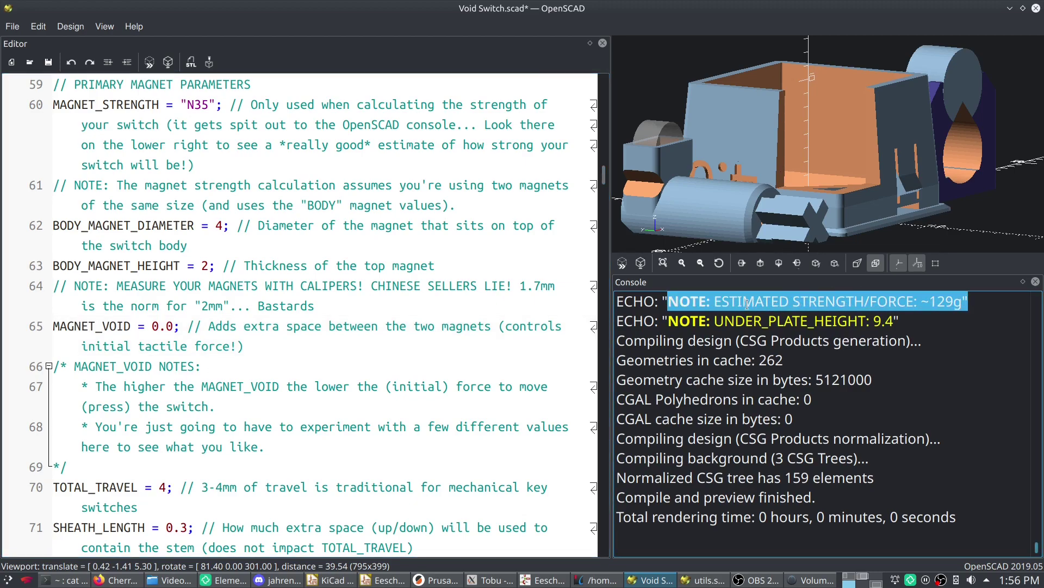
{"action": "left_click", "coordinate": [833, 301]}
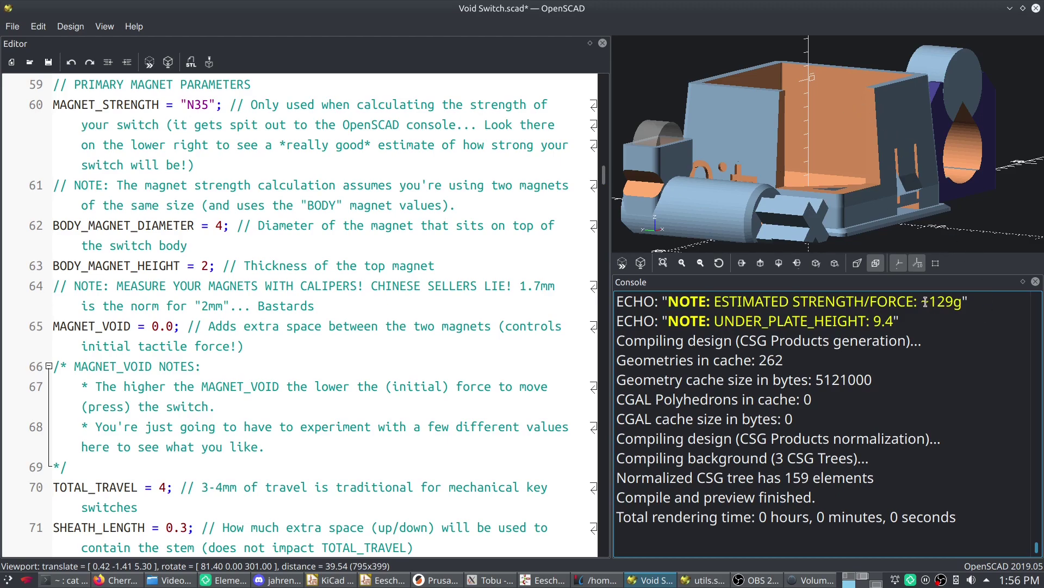
{"action": "left_click_drag", "start_coordinate": [929, 302], "coordinate": [961, 302]}
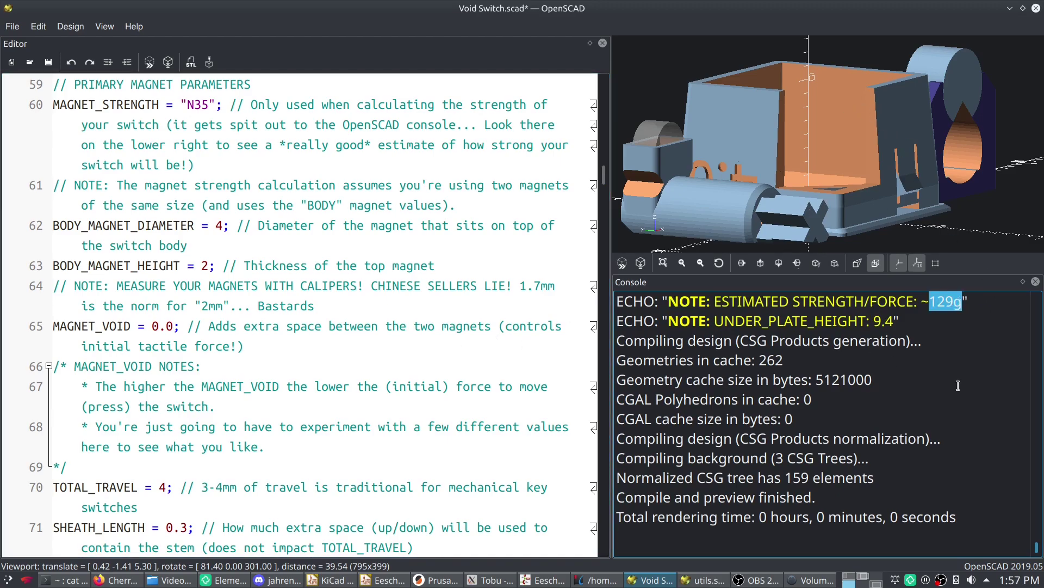
{"action": "left_click", "coordinate": [244, 344]}
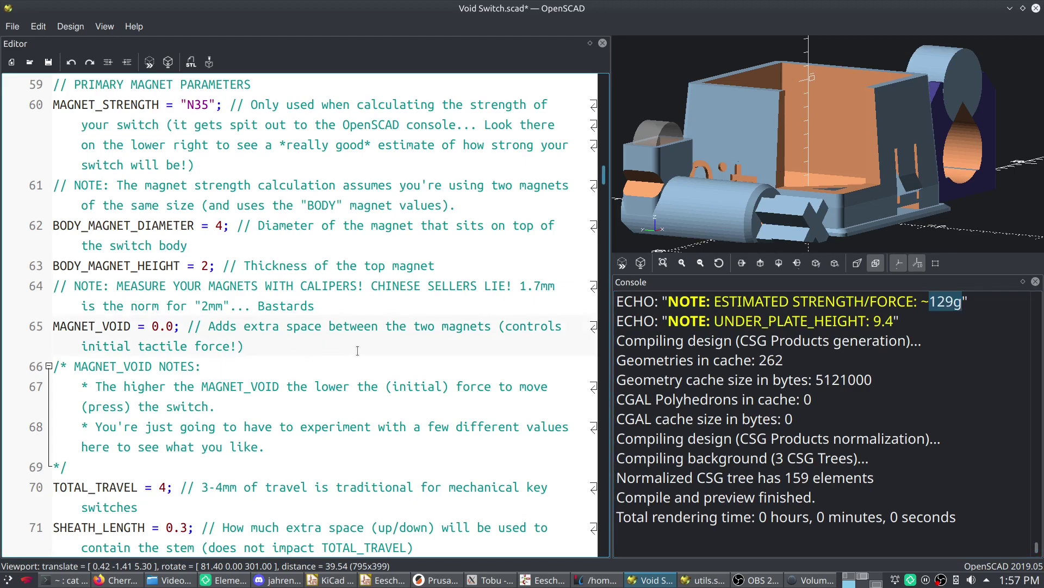
{"action": "scroll", "coordinate": [244, 345], "scroll_direction": "down", "scroll_amount": 5}
{"action": "scroll", "coordinate": [357, 351], "scroll_direction": "down", "scroll_amount": 10}
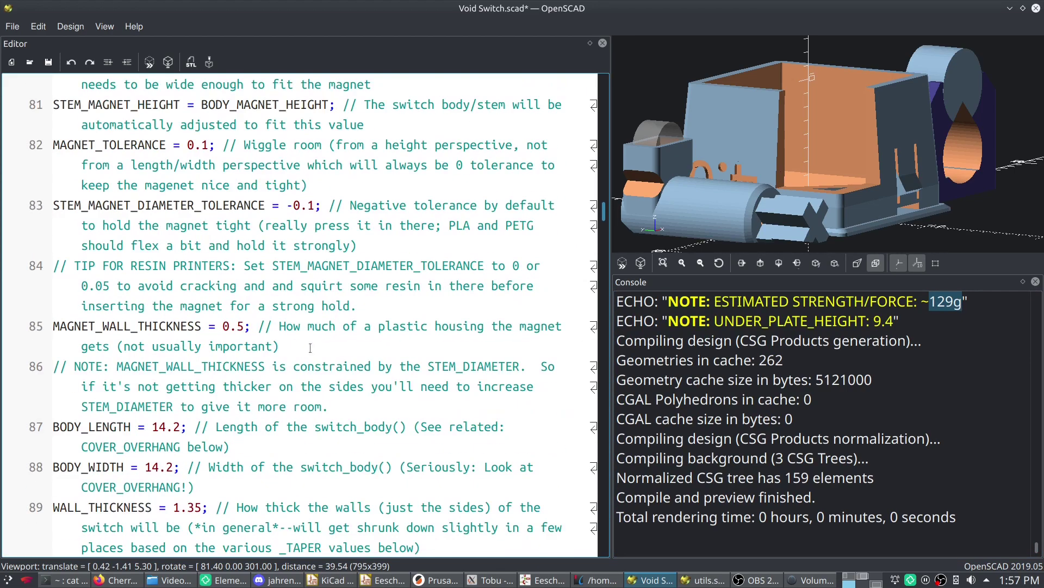
{"action": "left_click_drag", "start_coordinate": [222, 325], "coordinate": [252, 326]}
{"action": "scroll", "coordinate": [262, 348], "scroll_direction": "up", "scroll_amount": 10}
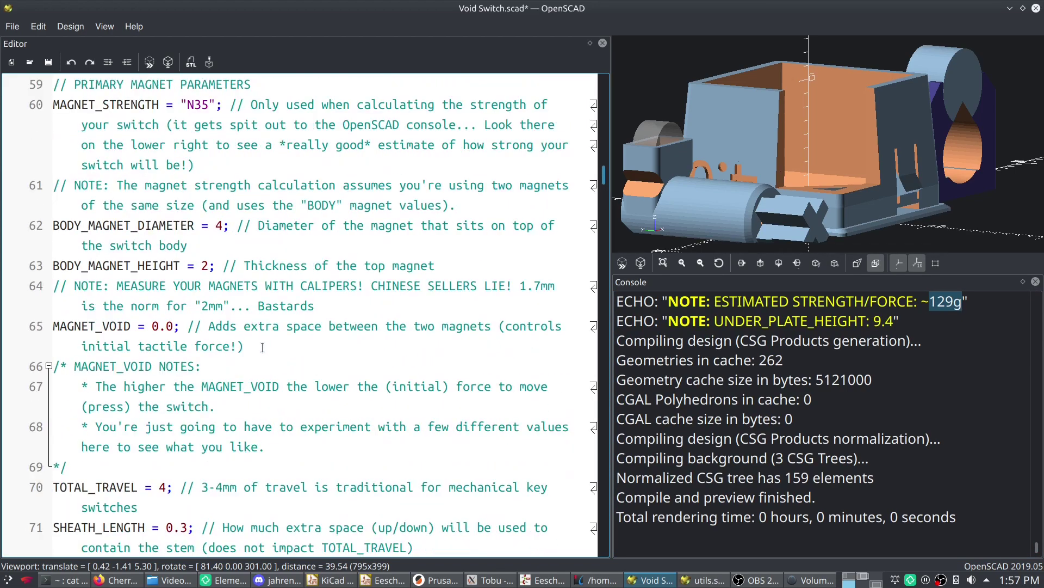
{"action": "scroll", "coordinate": [262, 347], "scroll_direction": "up", "scroll_amount": 6}
{"action": "scroll", "coordinate": [262, 347], "scroll_direction": "down", "scroll_amount": 1}
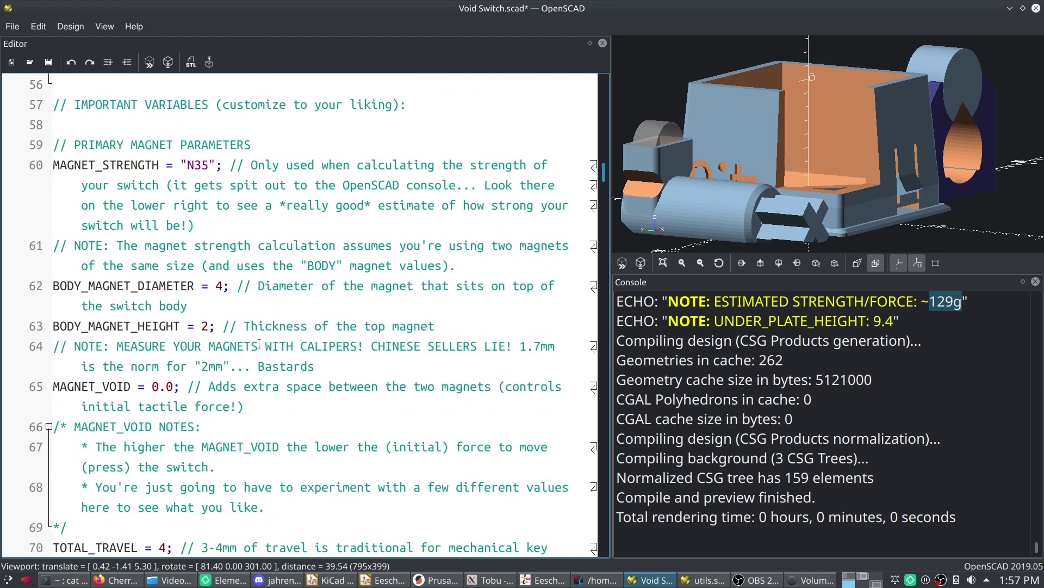
Step: Look over the magnet parameters, including the N35 grade and body magnet diameter
{"action": "left_click", "coordinate": [260, 307]}
{"action": "scroll", "coordinate": [326, 274], "scroll_direction": "down", "scroll_amount": 1}
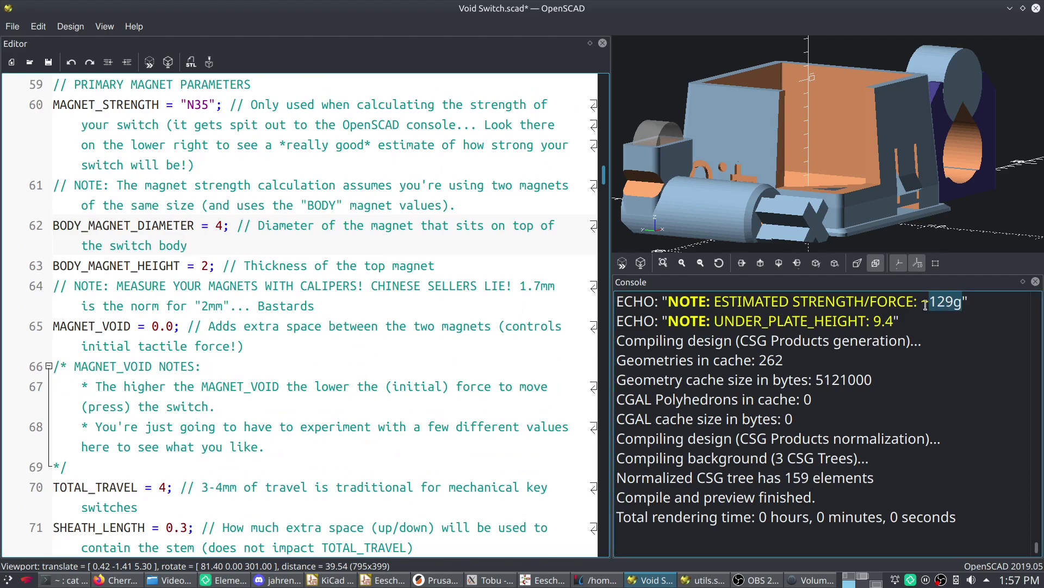
{"action": "left_click", "coordinate": [920, 354]}
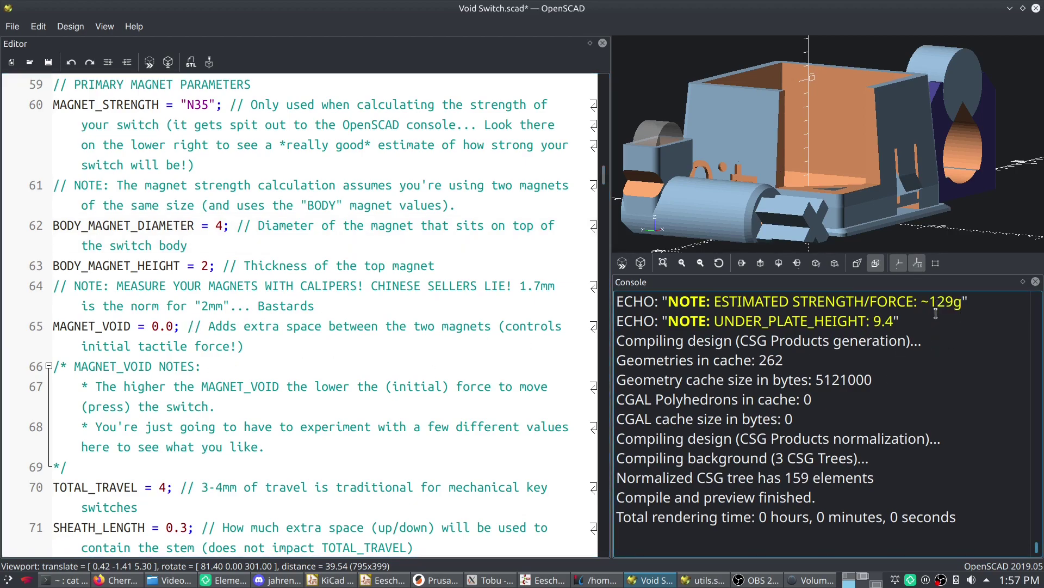
{"action": "left_click_drag", "start_coordinate": [922, 301], "coordinate": [961, 301]}
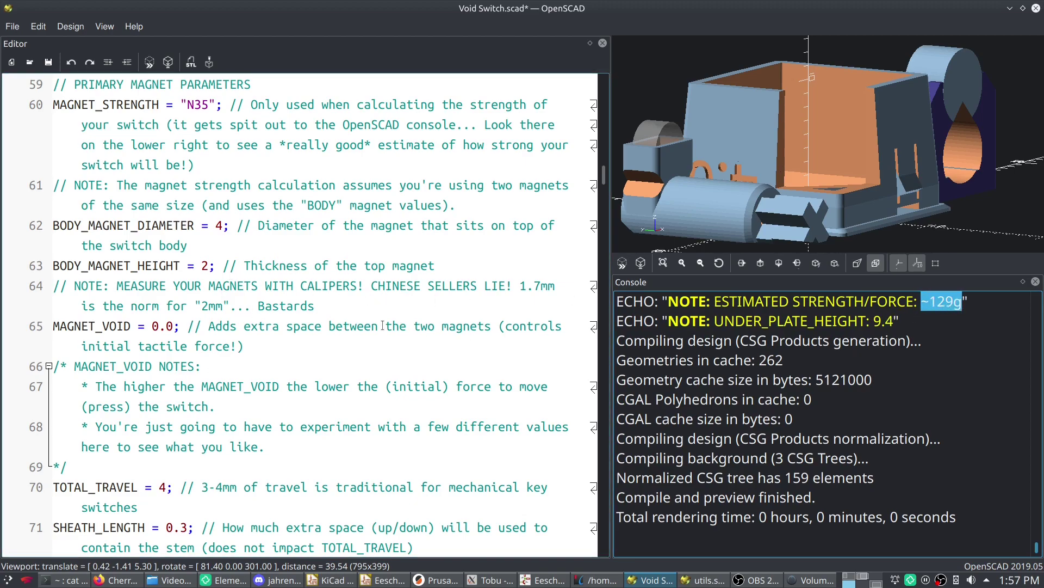
{"action": "left_click", "coordinate": [264, 327]}
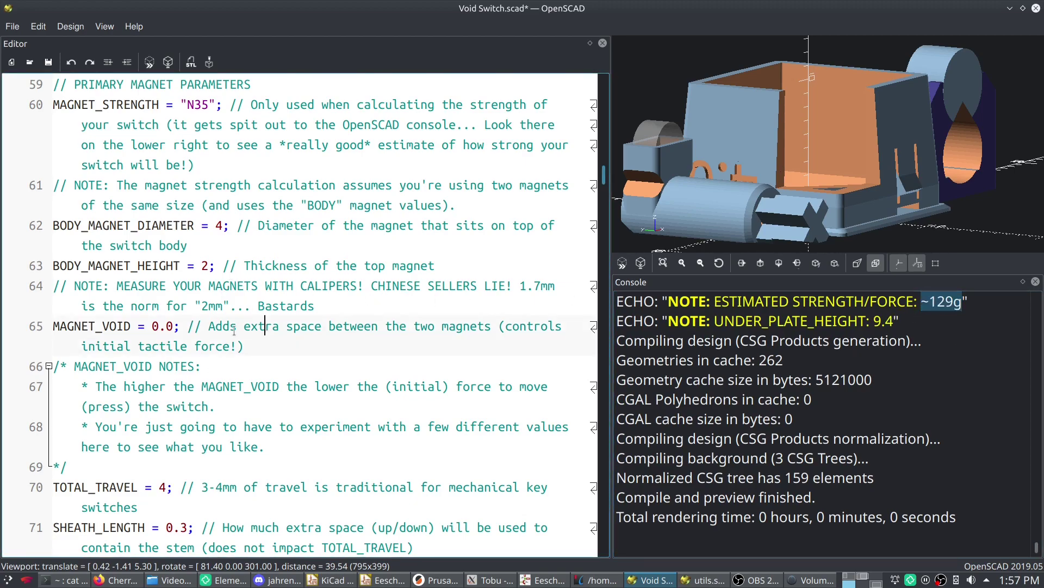
{"action": "double_click", "coordinate": [184, 104]}
{"action": "key", "text": "Right"}
{"action": "double_click", "coordinate": [198, 106]}
{"action": "left_click_drag", "start_coordinate": [220, 225], "coordinate": [57, 225]}
{"action": "left_click", "coordinate": [229, 285]}
Step: Change MAGNET_VOID from 0.0 to 0.3 and preview, confirming the new ~90g estimate
{"action": "left_click", "coordinate": [209, 266]}
{"action": "key", "text": "Left"}
{"action": "key", "text": "BackSpace"}
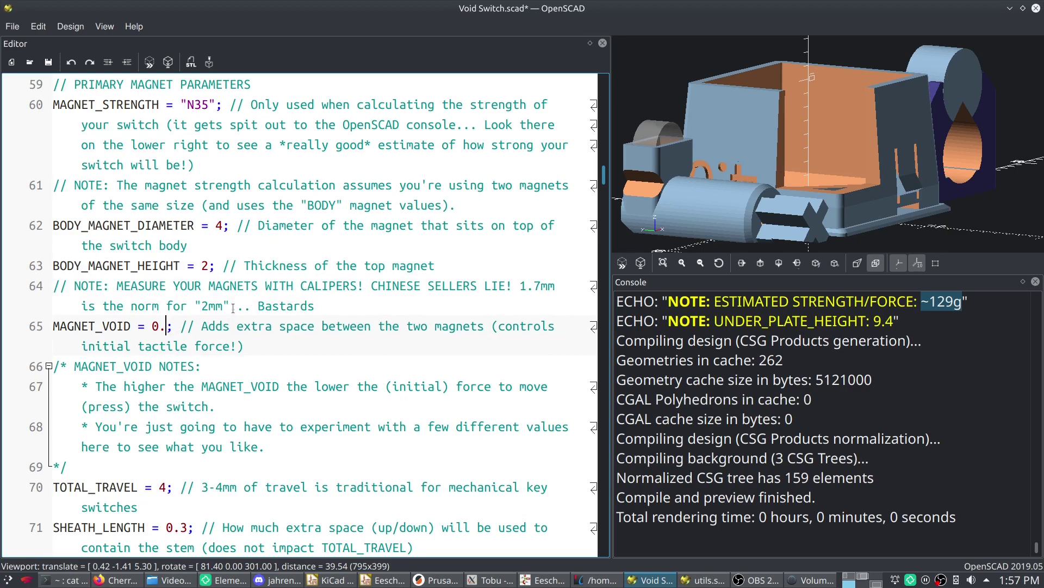
{"action": "type", "text": "3"}
{"action": "key", "text": "F5"}
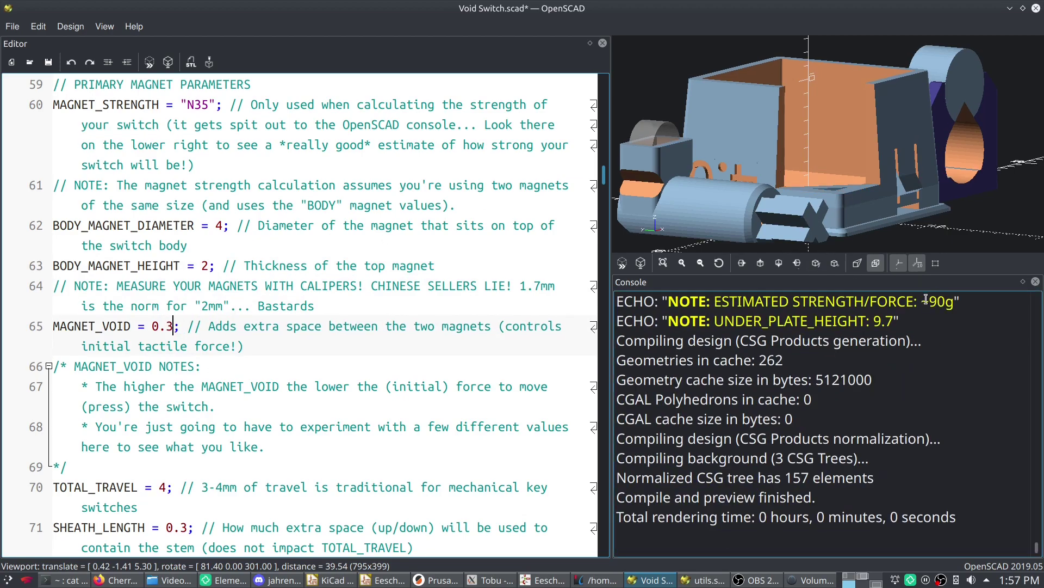
{"action": "left_click_drag", "start_coordinate": [925, 301], "coordinate": [951, 303]}
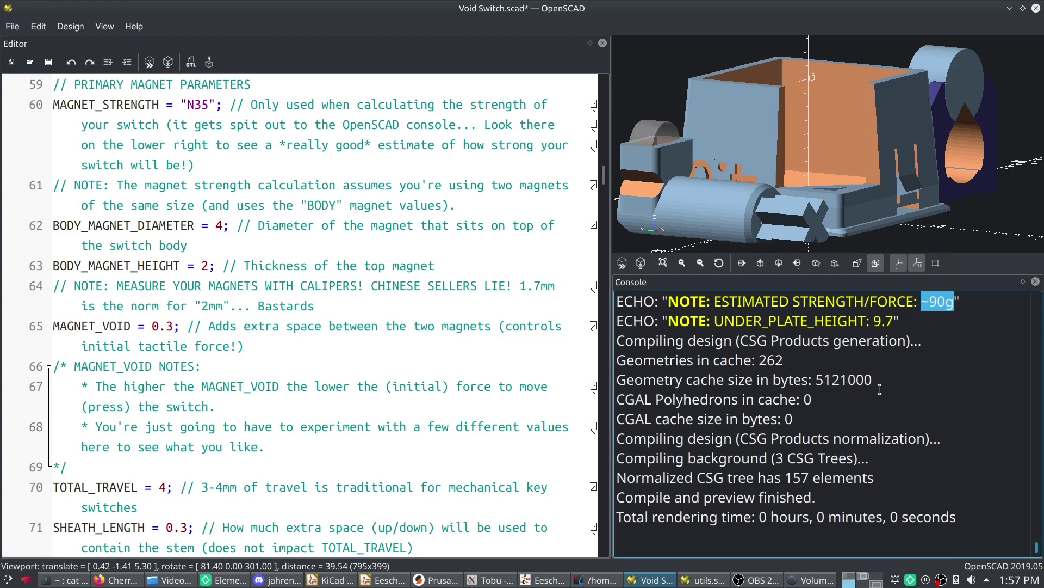
{"action": "left_click", "coordinate": [950, 309]}
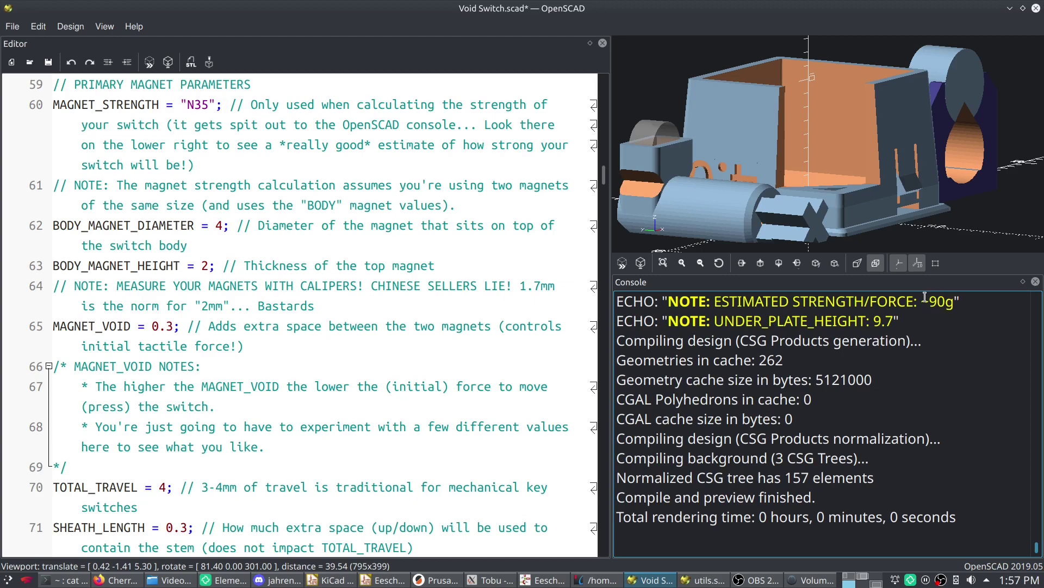
{"action": "left_click_drag", "start_coordinate": [922, 301], "coordinate": [955, 303]}
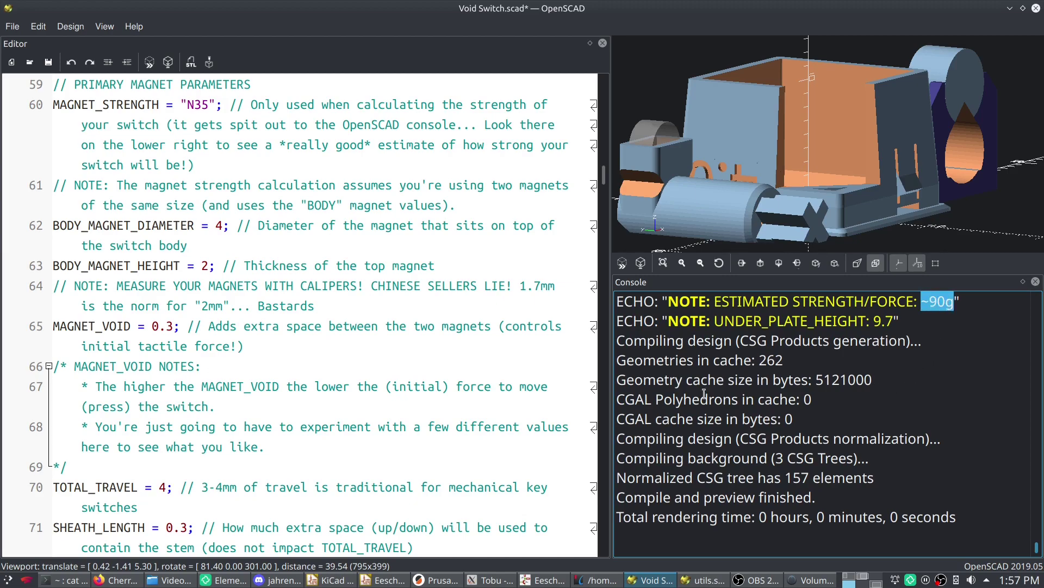
Step: Change BODY_MAGNET_HEIGHT on line 63 from 2 to 1.7
{"action": "left_click", "coordinate": [259, 267]}
{"action": "left_click", "coordinate": [207, 265]}
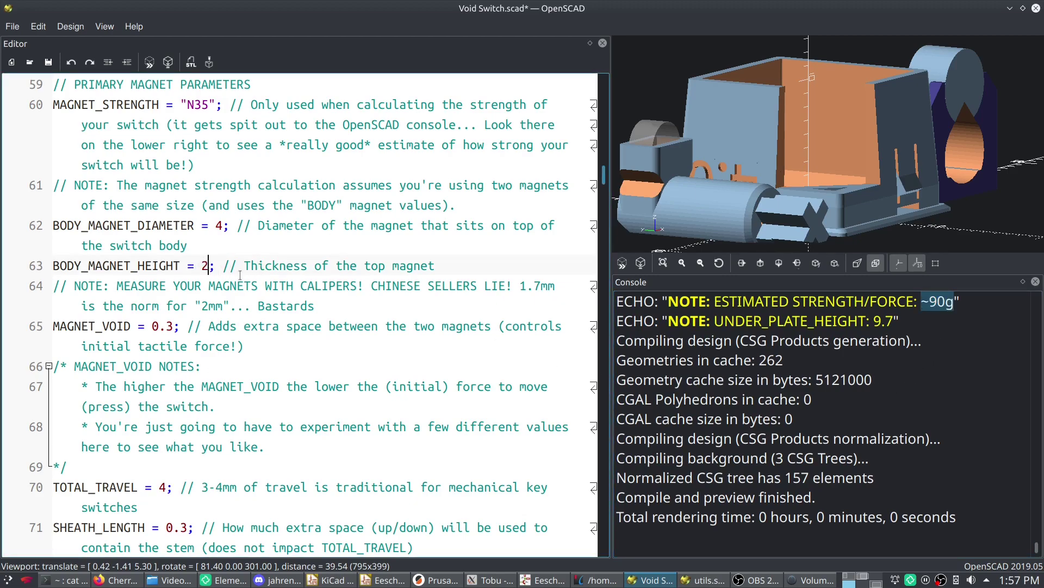
{"action": "key", "text": "BackSpace"}
{"action": "type", "text": "1.7"}
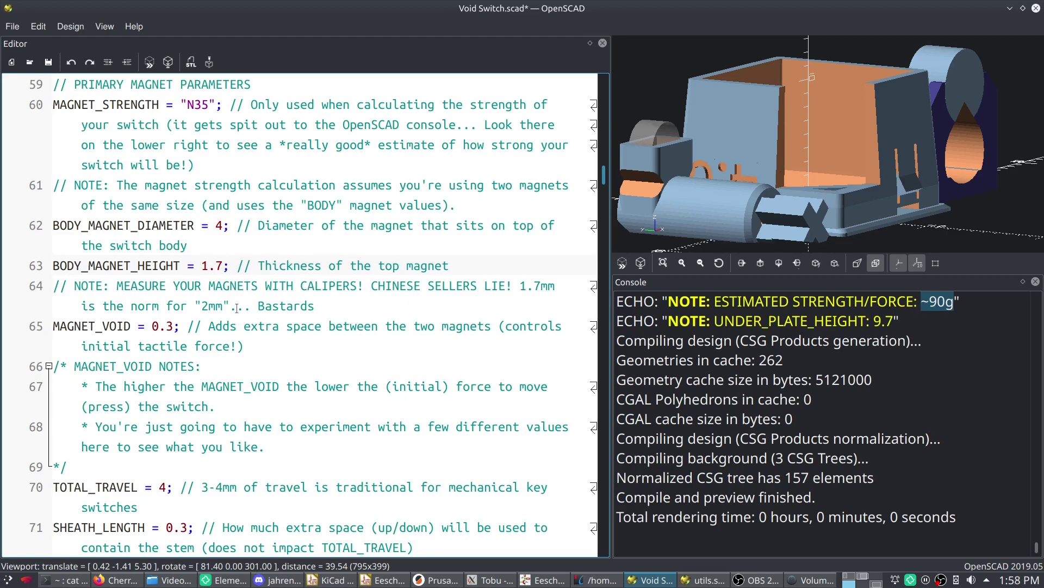
{"action": "double_click", "coordinate": [134, 267]}
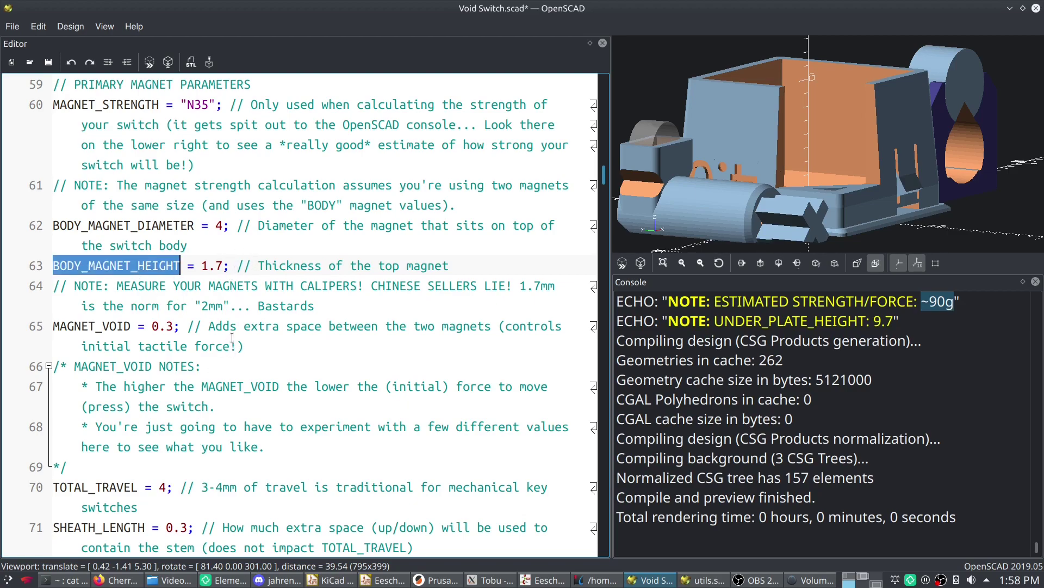
{"action": "mouse_move", "coordinate": [201, 266]}
{"action": "left_mouse_down"}
{"action": "mouse_move", "coordinate": [229, 266]}
{"action": "mouse_move", "coordinate": [220, 266]}
{"action": "left_mouse_up"}
{"action": "left_click", "coordinate": [224, 266]}
Step: Briefly try a height of 1.2, restore 1.7, and preview the model with F5
{"action": "left_click", "coordinate": [217, 266]}
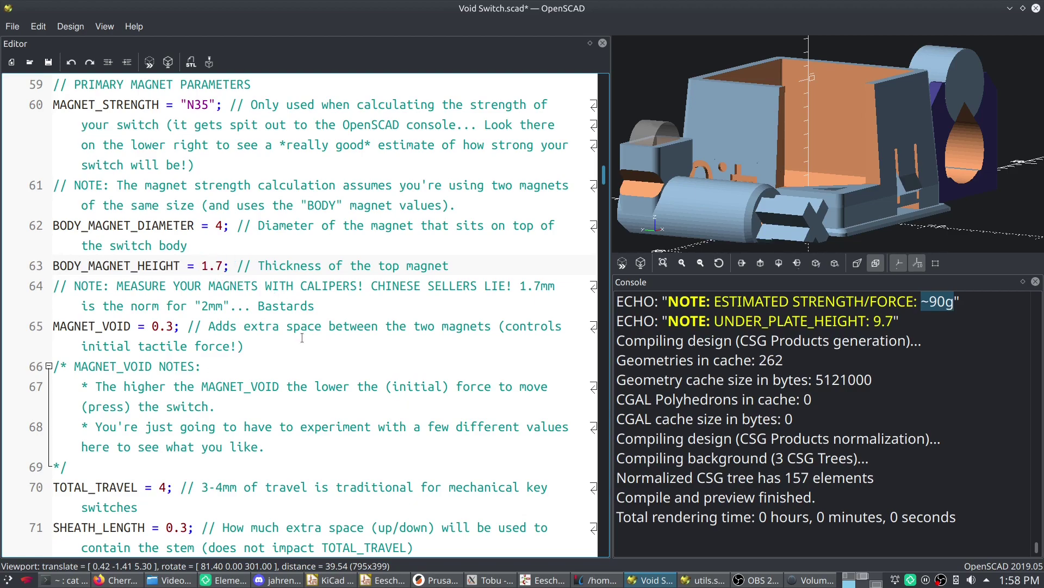
{"action": "left_click_drag", "start_coordinate": [198, 266], "coordinate": [221, 266]}
{"action": "left_click", "coordinate": [230, 304]}
{"action": "left_click", "coordinate": [226, 266]}
{"action": "key", "text": "BackSpace"}
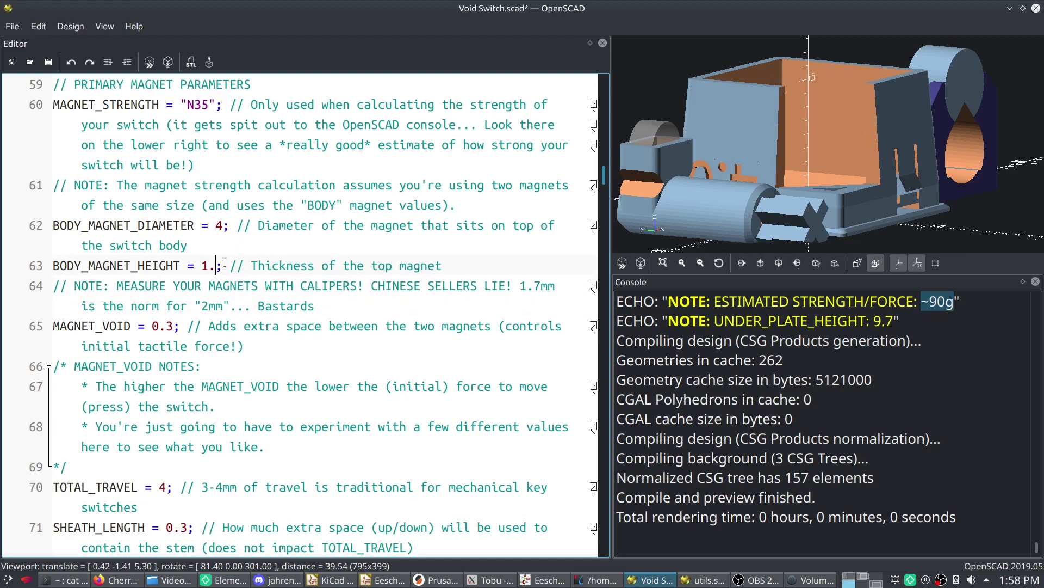
{"action": "type", "text": "2"}
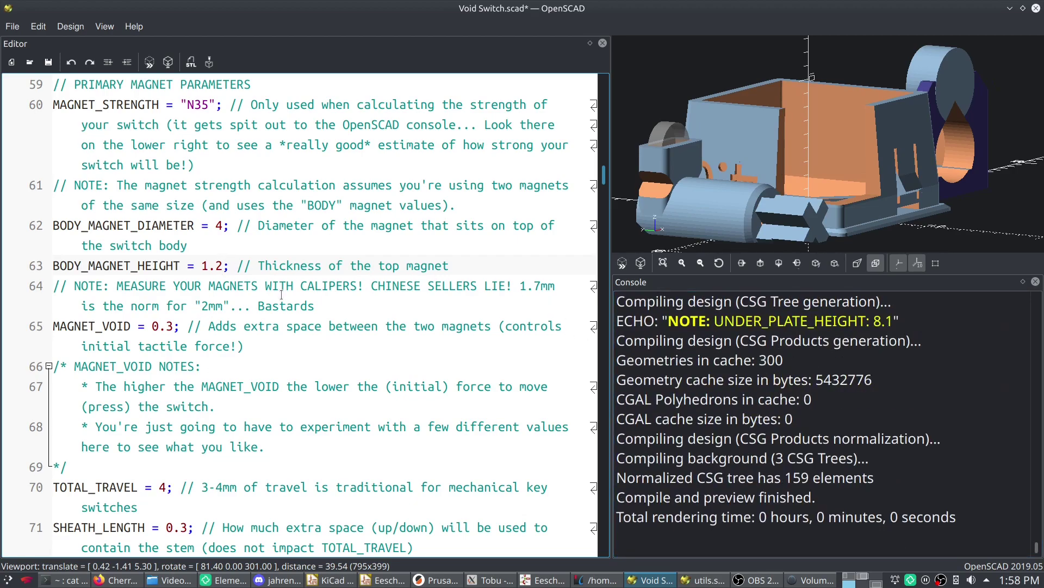
{"action": "key", "text": "BackSpace"}
{"action": "type", "text": "7"}
{"action": "key", "text": "F5"}
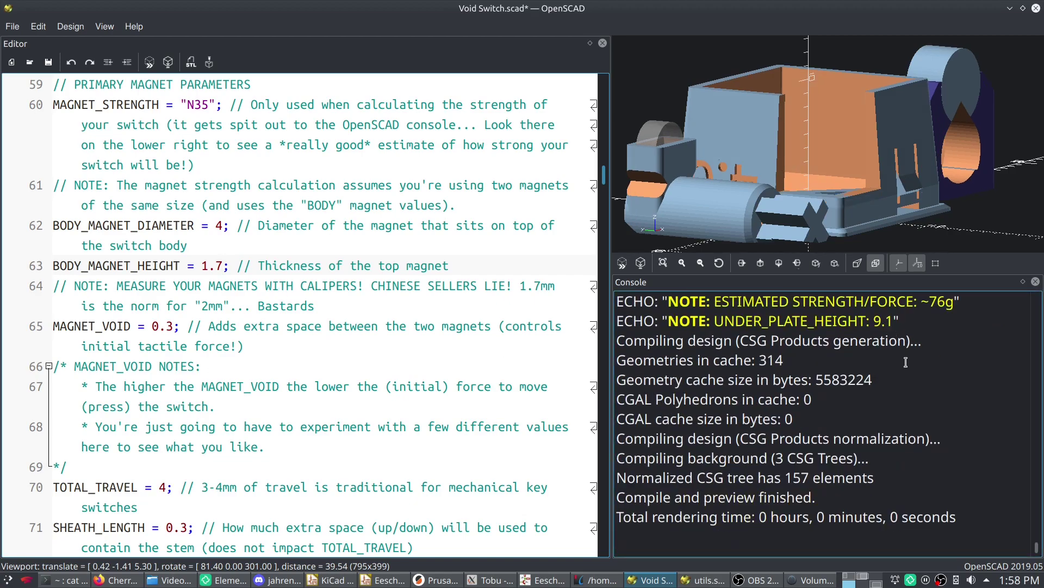
Step: Replace MAGNET_VOID 0.3 with 0.5 and preview, the estimate falling from ~76g to ~61g
{"action": "left_click_drag", "start_coordinate": [921, 300], "coordinate": [950, 302]}
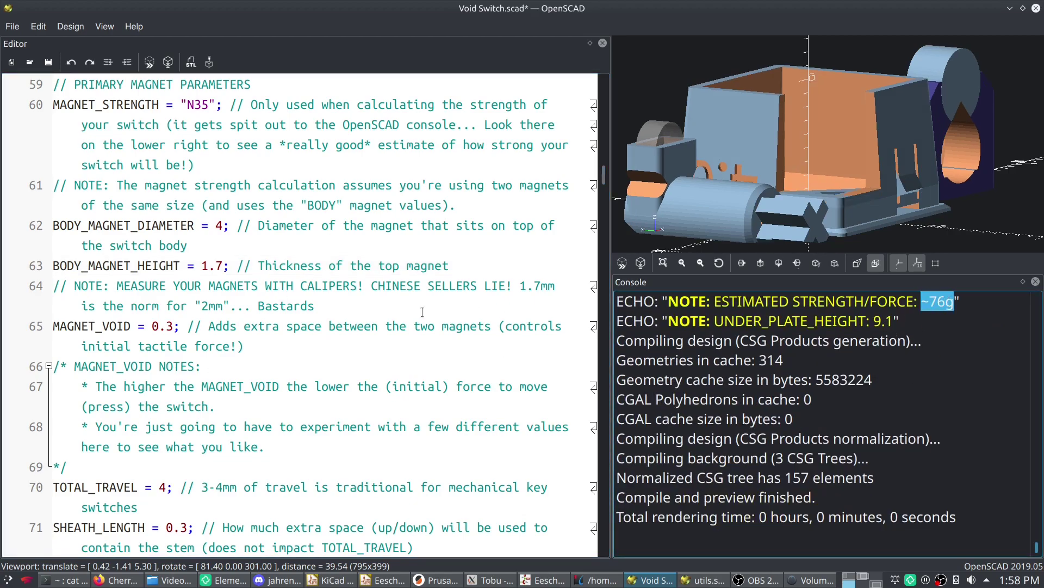
{"action": "left_click_drag", "start_coordinate": [166, 326], "coordinate": [173, 326]}
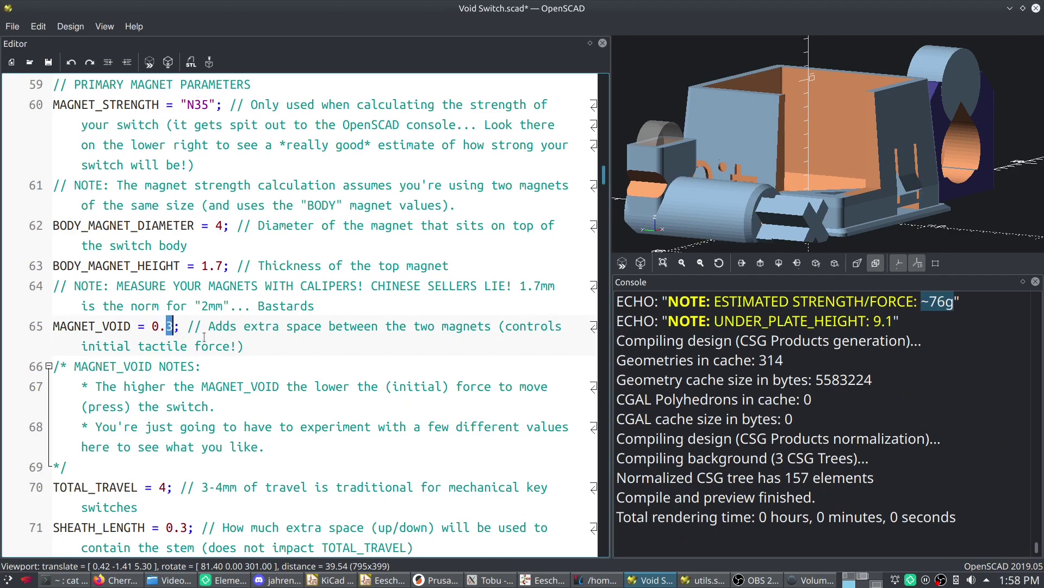
{"action": "type", "text": "5"}
{"action": "key", "text": "F5"}
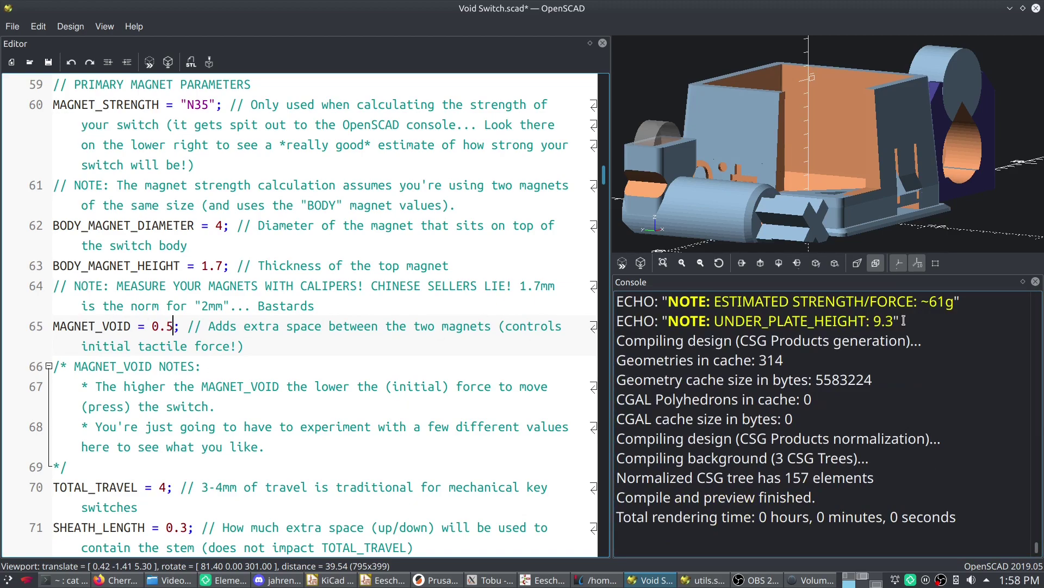
{"action": "left_click_drag", "start_coordinate": [921, 301], "coordinate": [955, 300]}
{"action": "left_click", "coordinate": [309, 373]}
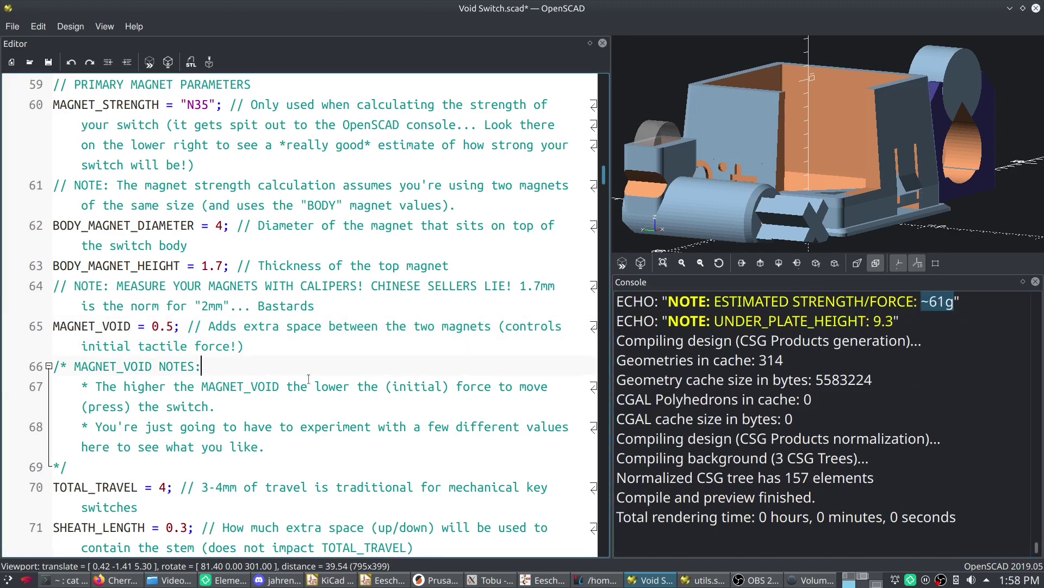
Step: Change MAGNET_STRENGTH from "N35" to "N52", correcting a typo along the way
{"action": "left_click", "coordinate": [209, 105]}
{"action": "key", "text": "BackSpace"}
{"action": "key", "text": "BackSpace"}
{"action": "type", "text": "7y"}
{"action": "key", "text": "BackSpace"}
{"action": "key", "text": "BackSpace"}
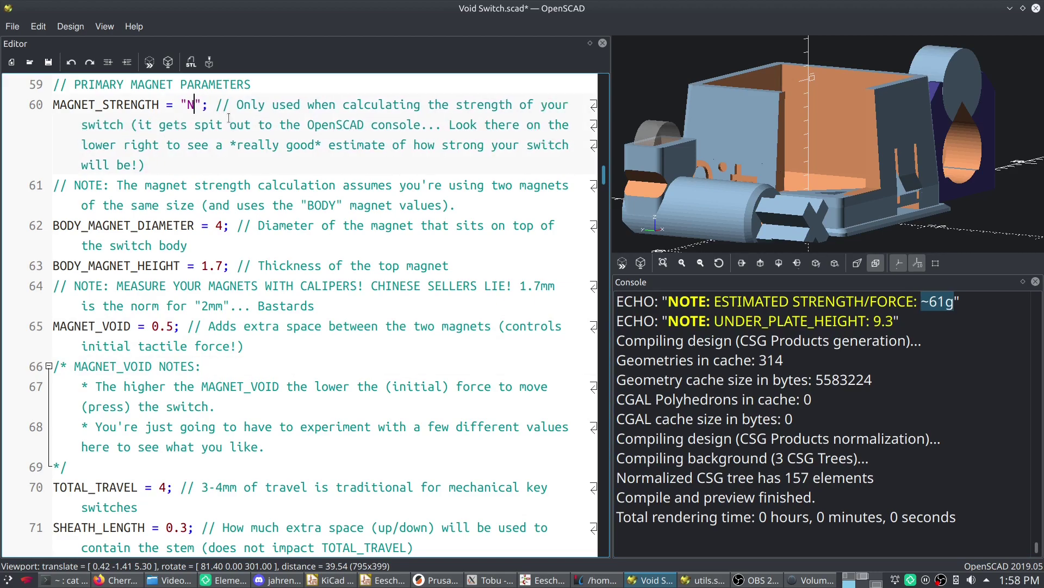
{"action": "type", "text": "52"}
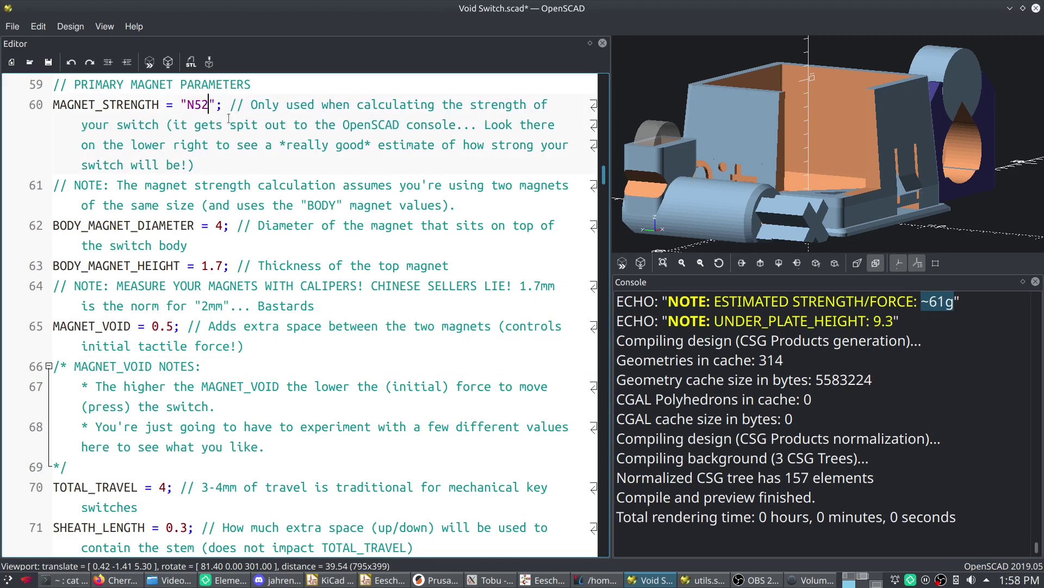
{"action": "left_click", "coordinate": [215, 247]}
Step: Review the two ECHO output lines in the console
{"action": "left_click", "coordinate": [942, 306]}
{"action": "left_click_drag", "start_coordinate": [903, 320], "coordinate": [632, 296]}
{"action": "left_click", "coordinate": [670, 330]}
{"action": "left_click_drag", "start_coordinate": [914, 321], "coordinate": [613, 300]}
{"action": "left_click", "coordinate": [673, 319]}
{"action": "left_click", "coordinate": [183, 241]}
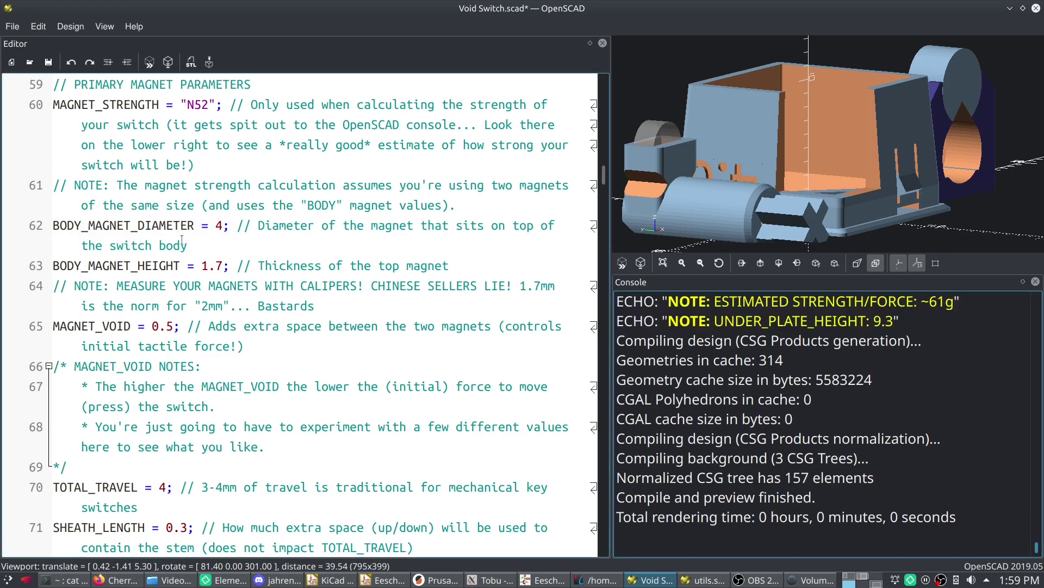
Step: Set BODY_MAGNET_HEIGHT to 2 and MAGNET_VOID to 0.0, then preview to get ~190g
{"action": "double_click", "coordinate": [202, 264]}
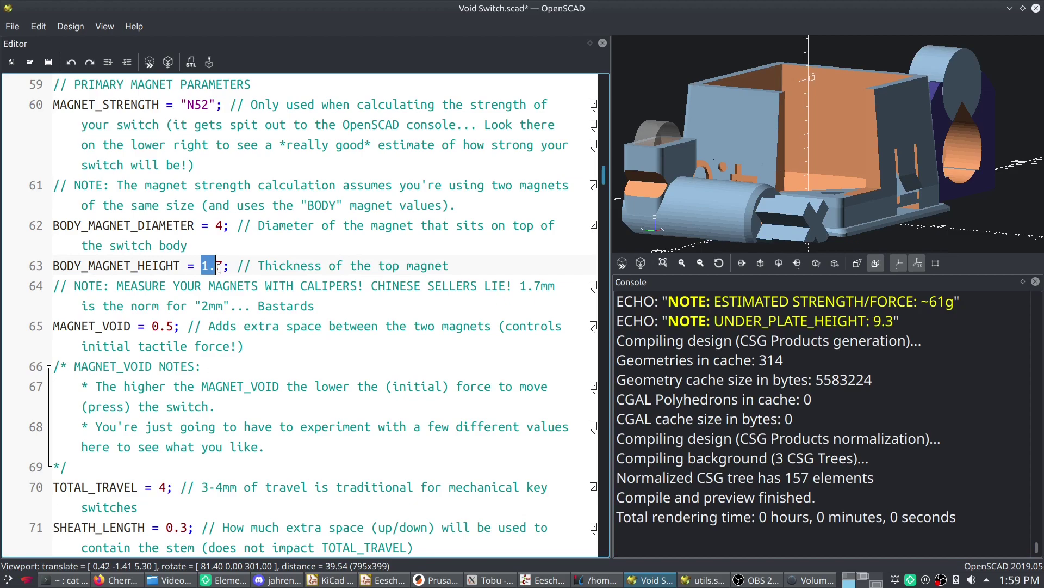
{"action": "type", "text": "2"}
{"action": "left_click", "coordinate": [173, 326]}
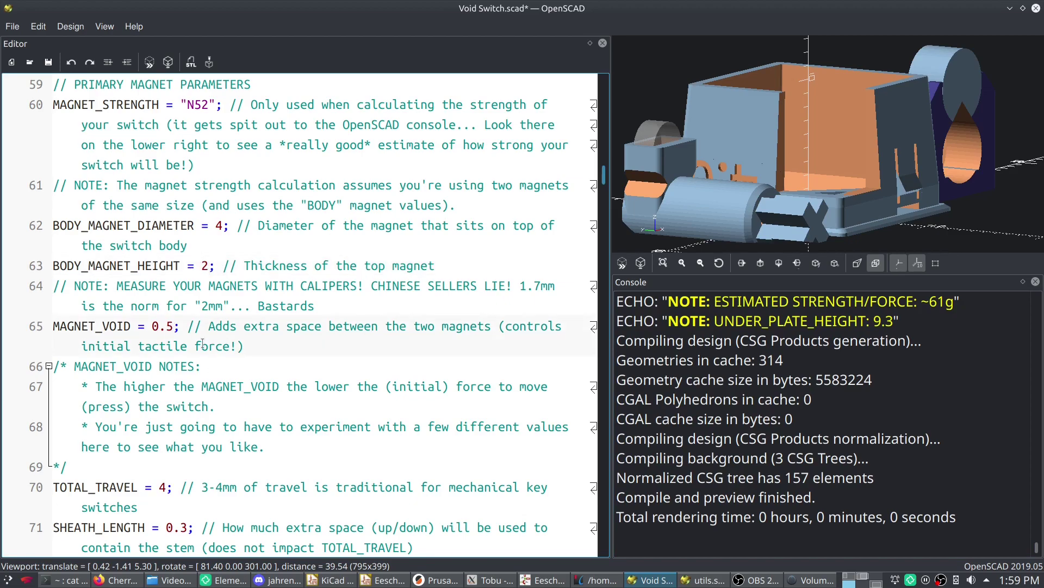
{"action": "key", "text": "BackSpace"}
{"action": "type", "text": "0"}
{"action": "key", "text": "F5"}
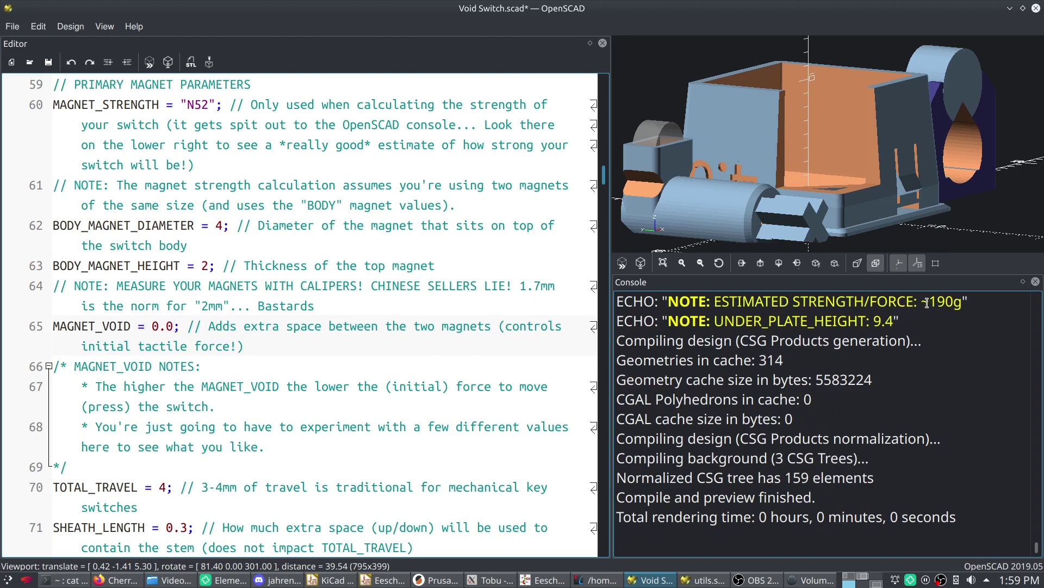
{"action": "left_click_drag", "start_coordinate": [922, 303], "coordinate": [960, 303]}
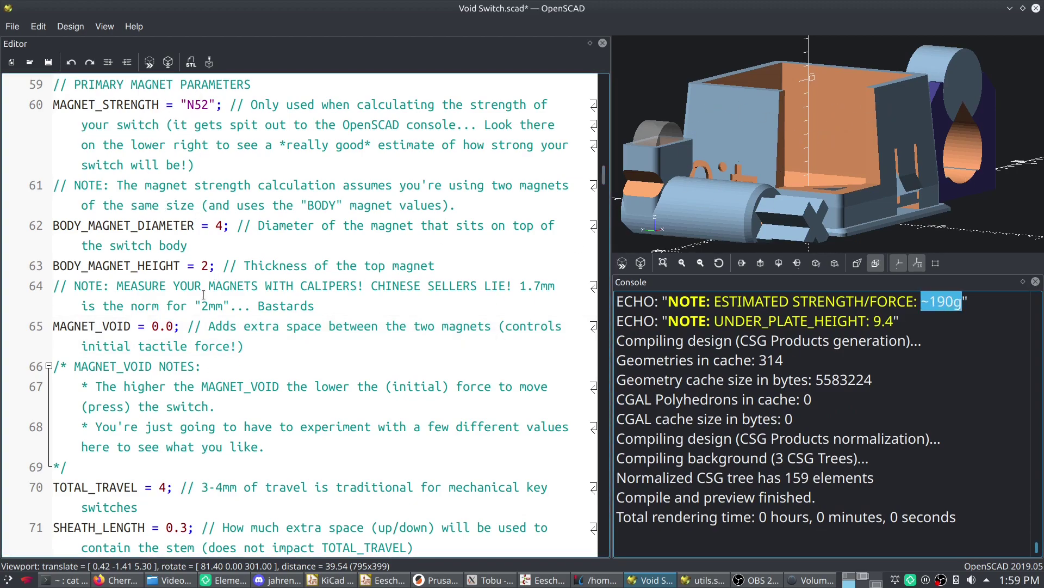
Step: Nudge the top magnet thickness up to 3 and back down to 2
{"action": "left_click", "coordinate": [205, 266]}
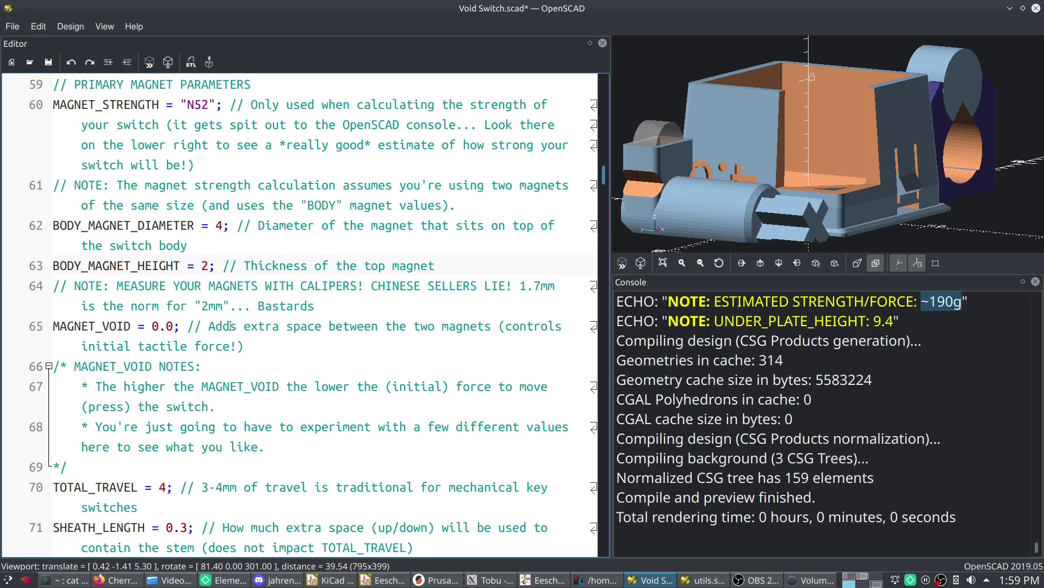
{"action": "key", "text": "alt+Up"}
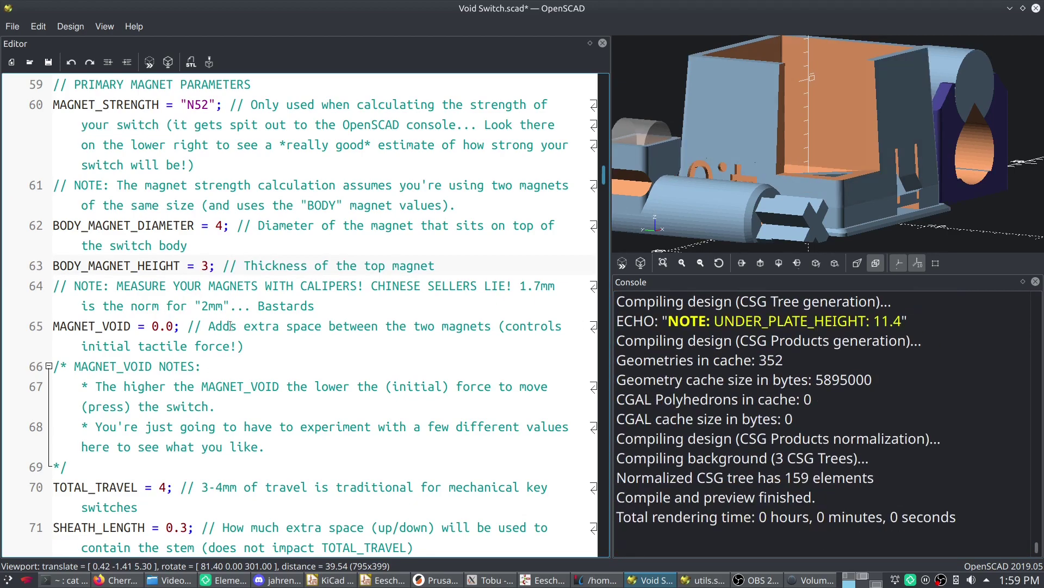
{"action": "key", "text": "alt+Down"}
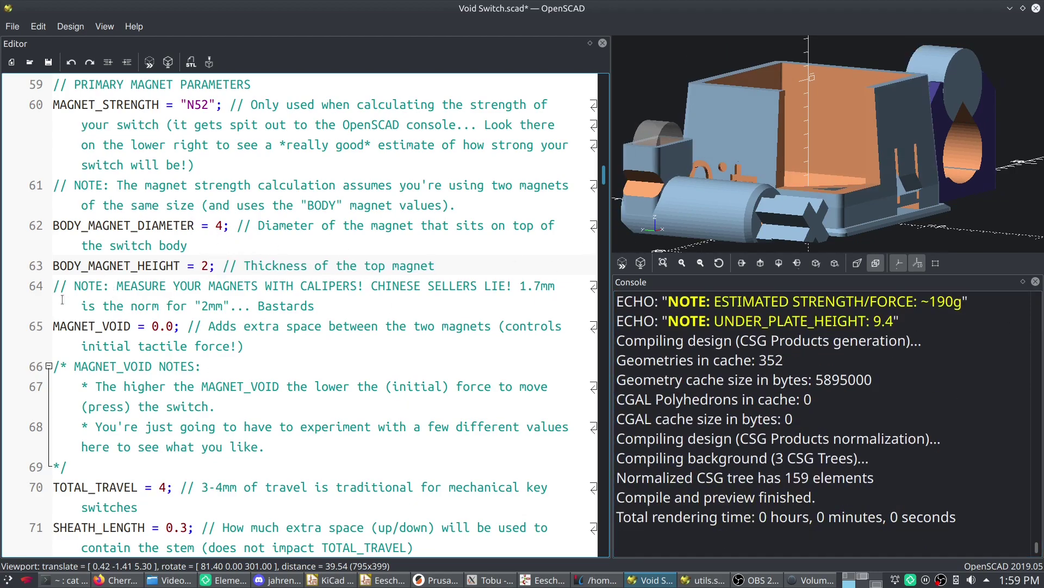
Step: Reduce top magnet thickness to 1 (~91g), then set MAGNET_VOID to 0.3 and preview (~63g)
{"action": "key", "text": "alt+Down"}
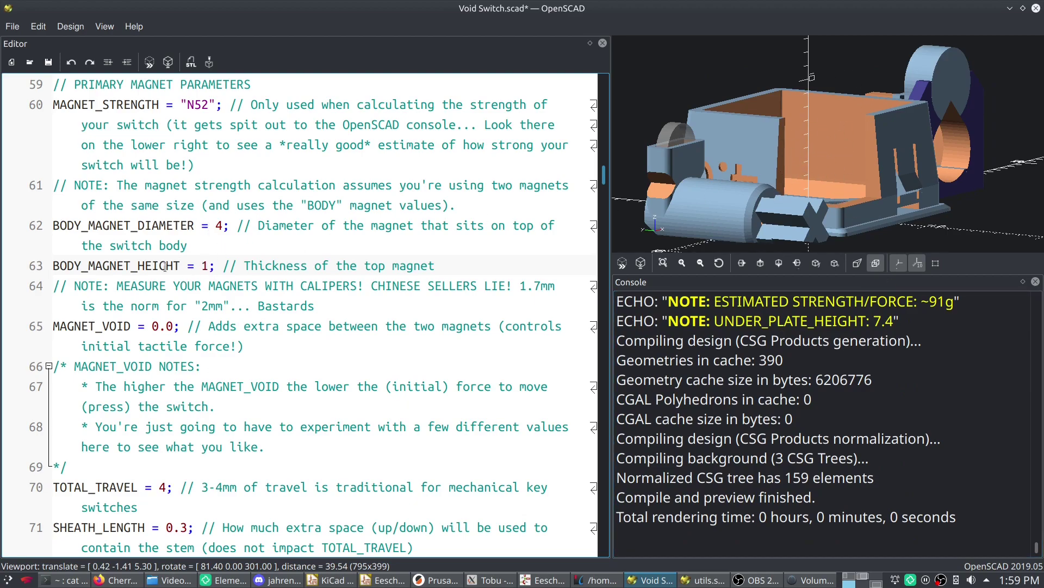
{"action": "left_click_drag", "start_coordinate": [920, 300], "coordinate": [954, 302]}
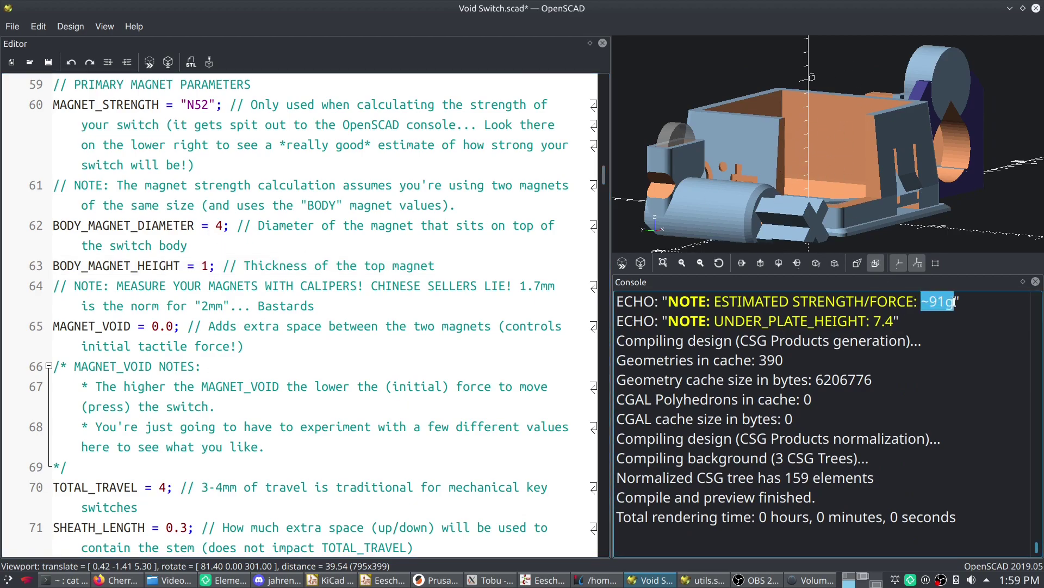
{"action": "left_click", "coordinate": [179, 324]}
{"action": "key", "text": "BackSpace"}
{"action": "type", "text": "3"}
{"action": "key", "text": "F5"}
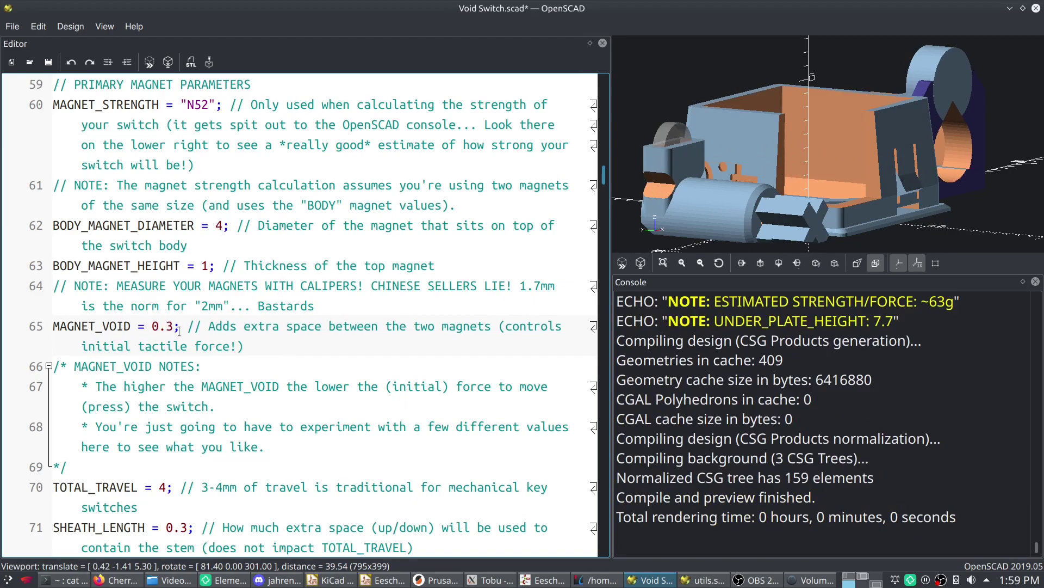
{"action": "left_click_drag", "start_coordinate": [150, 326], "coordinate": [180, 326]}
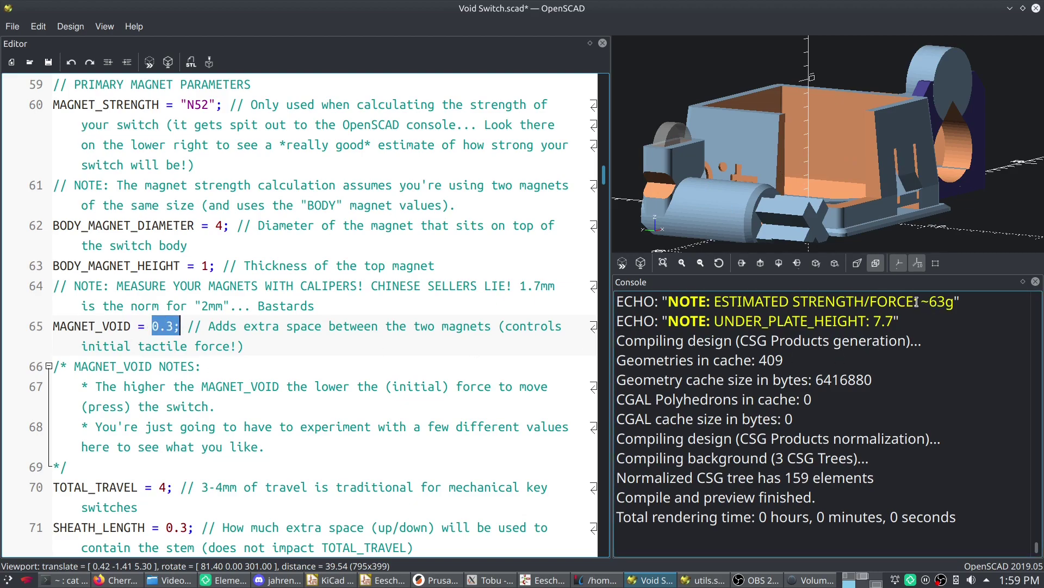
{"action": "left_click_drag", "start_coordinate": [917, 301], "coordinate": [957, 301]}
{"action": "left_click", "coordinate": [949, 319]}
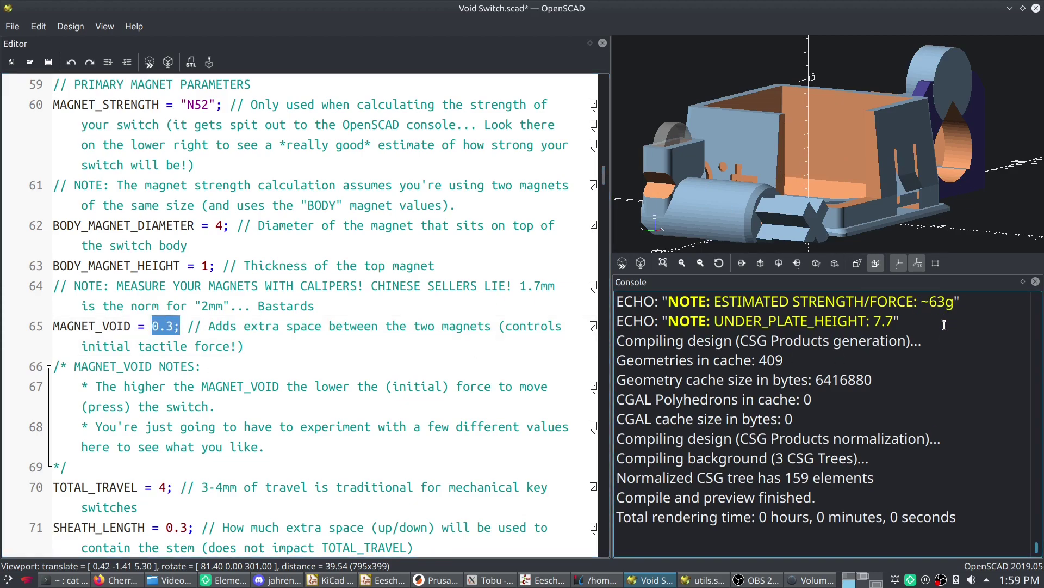
Step: Change MAGNET_VOID to 0.35 and preview
{"action": "key", "text": "Right"}
{"action": "key", "text": "Left"}
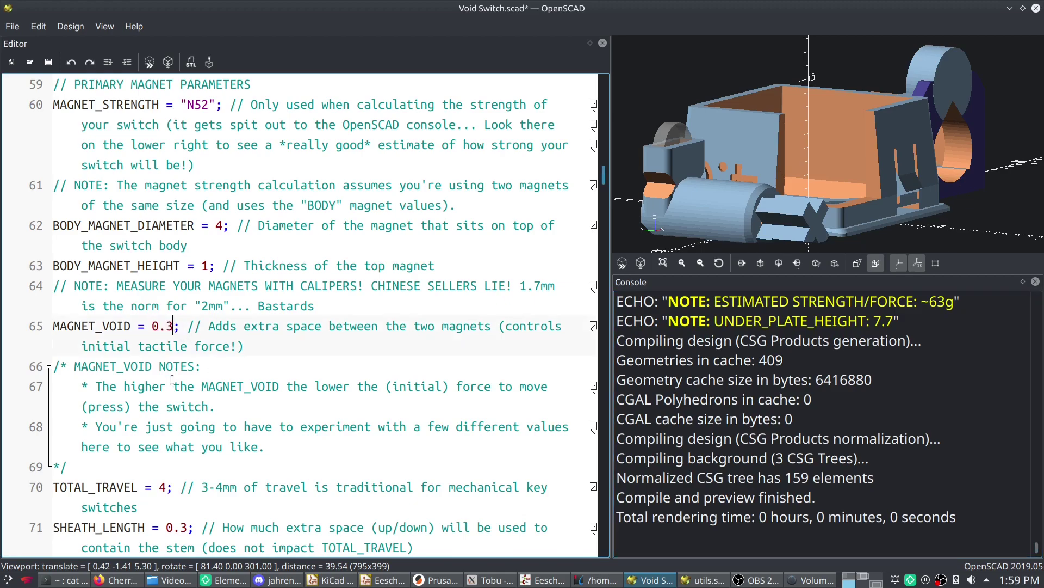
{"action": "key", "text": "BackSpace"}
{"action": "type", "text": "4"}
{"action": "key", "text": "BackSpace"}
{"action": "type", "text": "35"}
{"action": "key", "text": "F5"}
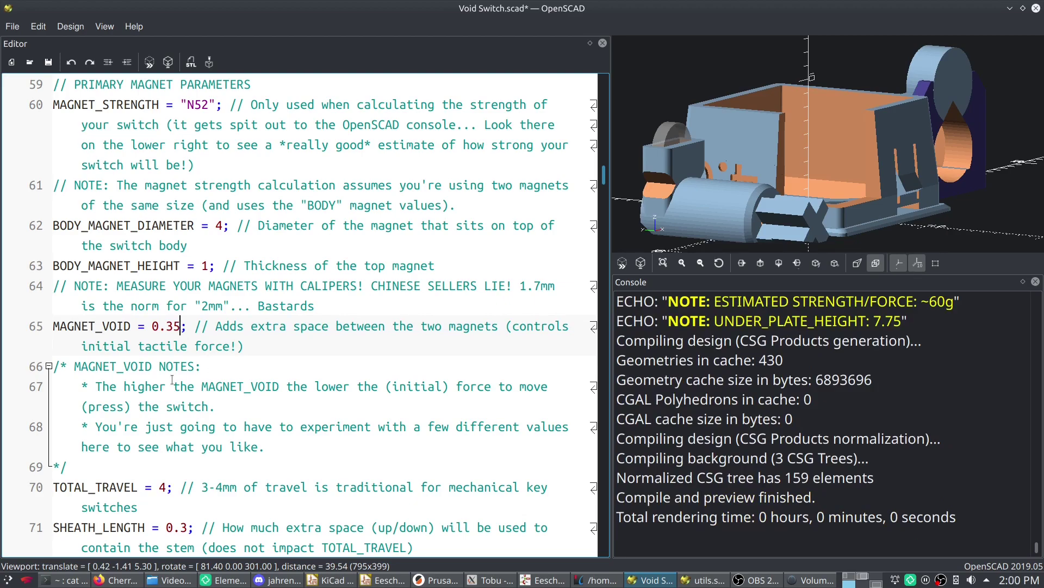
Step: Try MAGNET_VOID 0.5, then settle on 0.9, checking the ~35g force estimate
{"action": "key", "text": "BackSpace"}
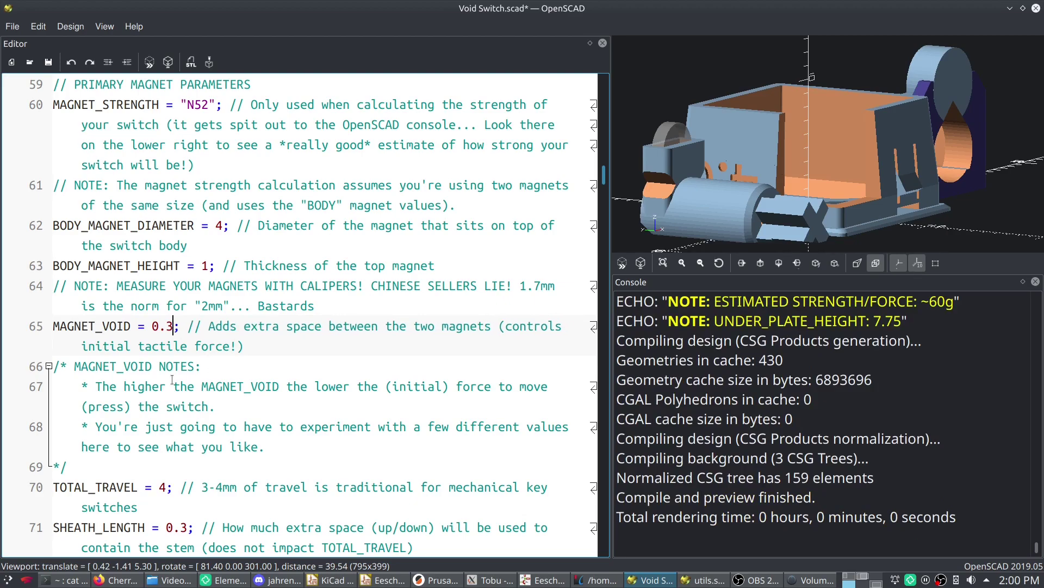
{"action": "type", "text": "5"}
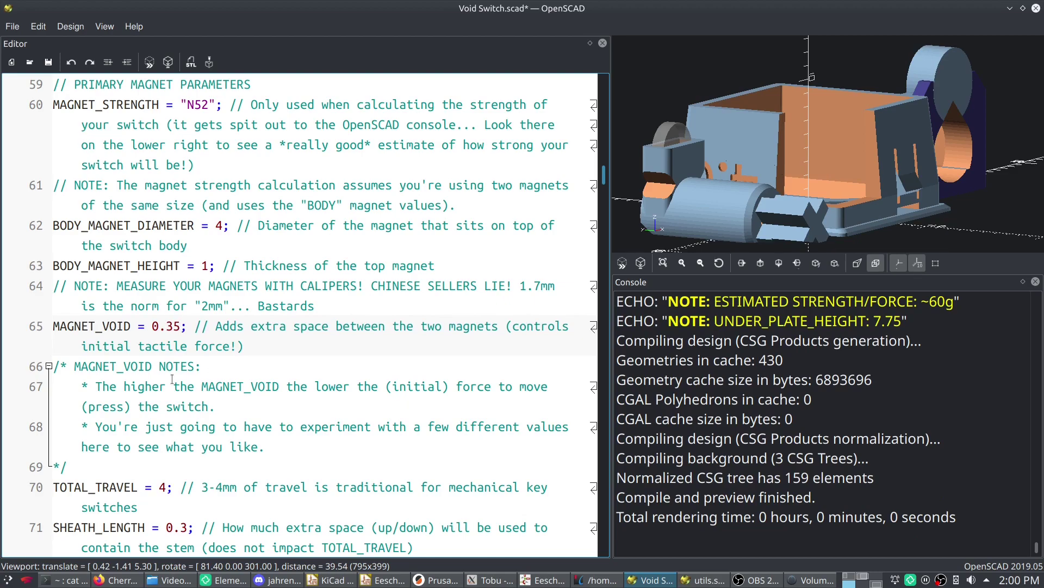
{"action": "key", "text": "BackSpace"}
{"action": "key", "text": "BackSpace"}
{"action": "type", "text": "5"}
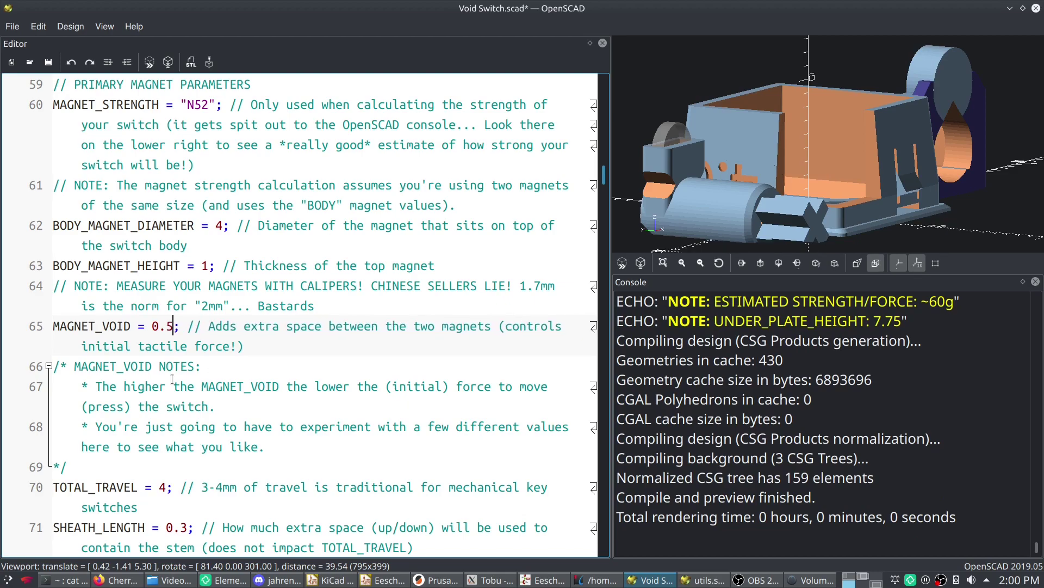
{"action": "key", "text": "BackSpace"}
{"action": "type", "text": "9"}
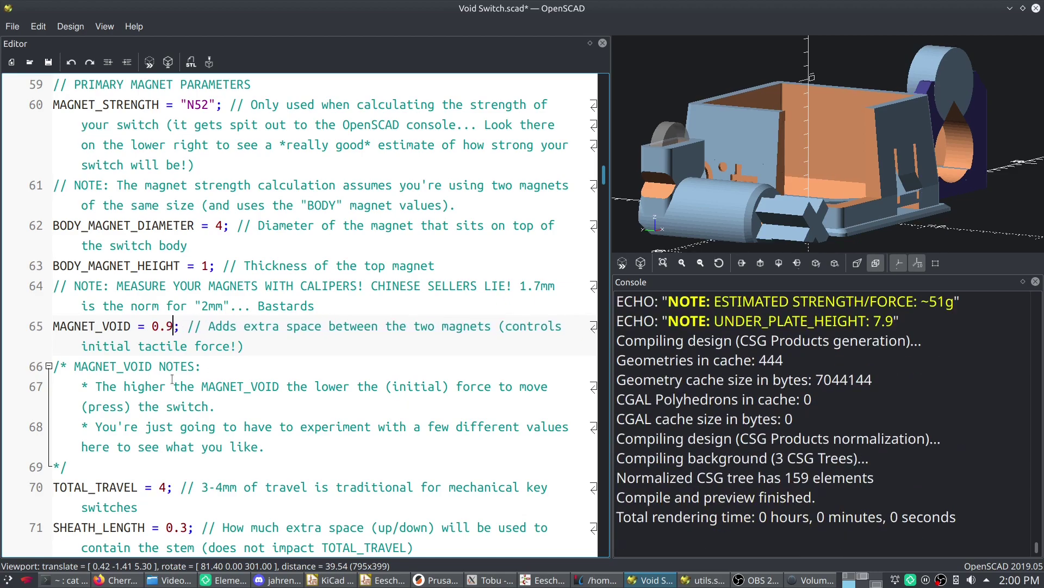
{"action": "double_click", "coordinate": [940, 302]}
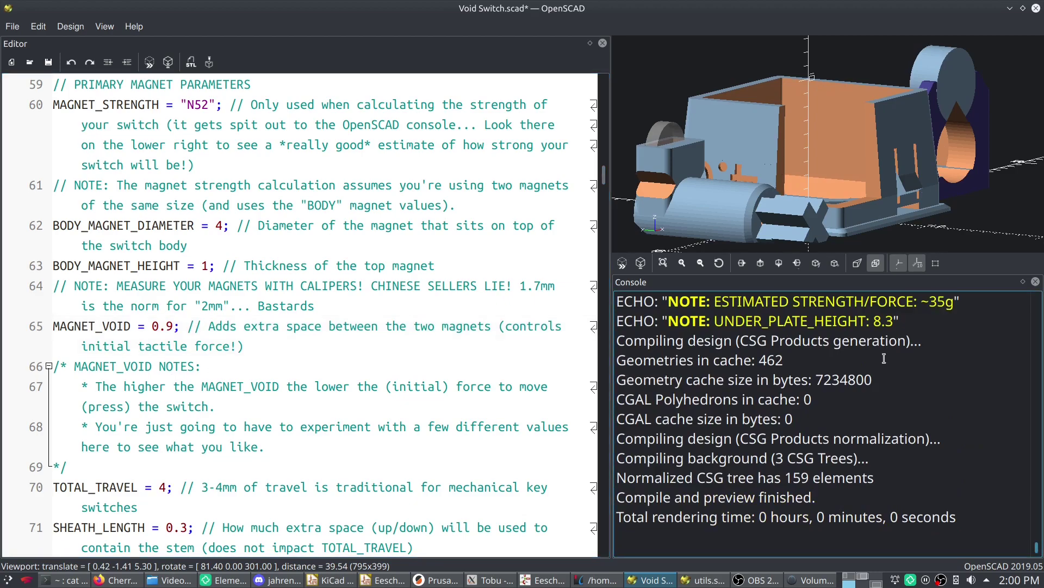
{"action": "left_click", "coordinate": [172, 366]}
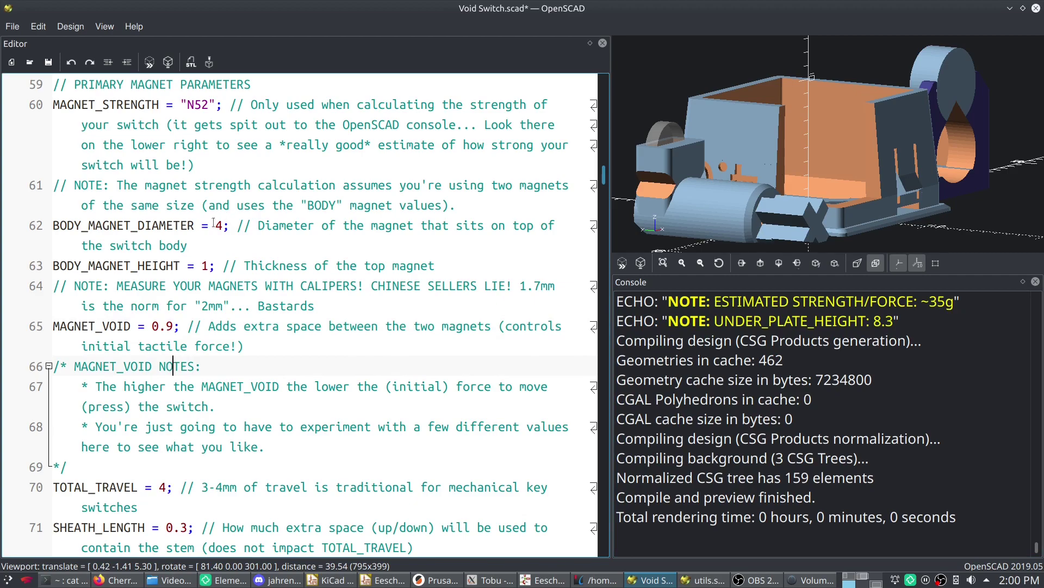
Step: Change the magnet grade from N52 to N42 and preview
{"action": "scroll", "coordinate": [212, 223], "scroll_direction": "up", "scroll_amount": 1}
{"action": "scroll", "coordinate": [224, 231], "scroll_direction": "down", "scroll_amount": 1}
{"action": "left_click", "coordinate": [207, 107]}
{"action": "key", "text": "BackSpace"}
{"action": "key", "text": "BackSpace"}
{"action": "type", "text": "42"}
{"action": "key", "text": "F5"}
Step: Preview with MAGNET_VOID 0.0, then set it to 0.3 and preview again
{"action": "double_click", "coordinate": [175, 326]}
{"action": "type", "text": "0"}
{"action": "key", "text": "F5"}
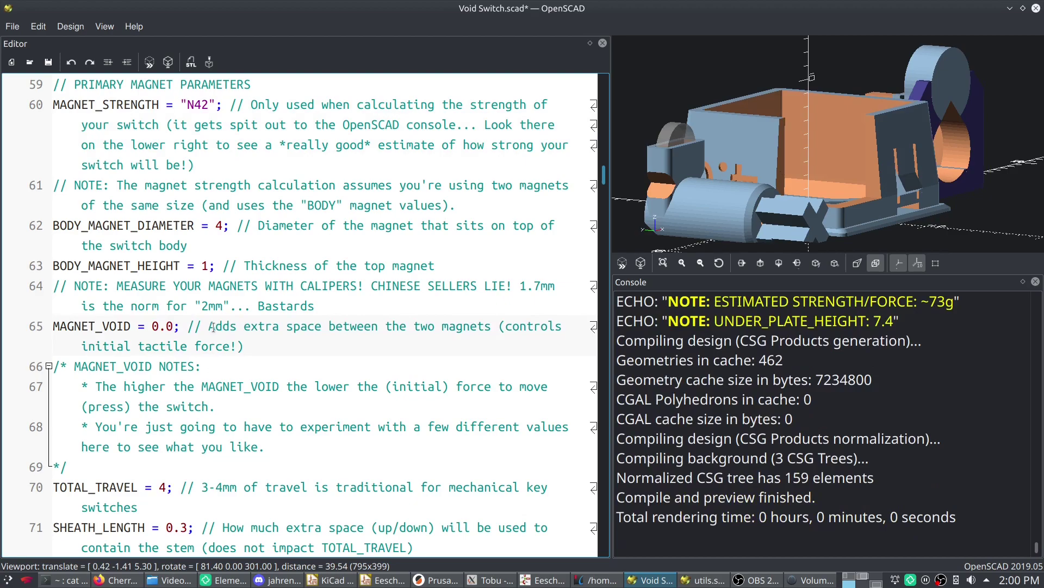
{"action": "key", "text": "BackSpace"}
{"action": "type", "text": "3"}
{"action": "key", "text": "F5"}
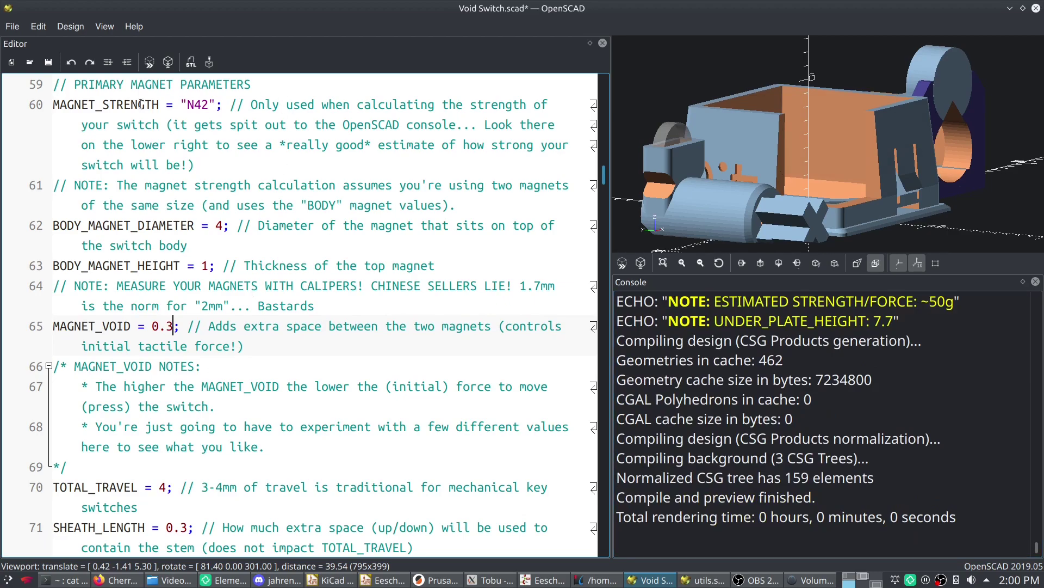
Step: Switch the grade to N45, preview, and change the magnet diameter from 4 to 3
{"action": "left_click", "coordinate": [210, 104]}
{"action": "key", "text": "BackSpace"}
{"action": "type", "text": "5"}
{"action": "key", "text": "F5"}
{"action": "key", "text": "BackSpace"}
{"action": "type", "text": "3"}
Step: Change the magnet grade to N35 and preview the model
{"action": "key", "text": "Down"}
{"action": "key", "text": "Left"}
{"action": "key", "text": "Down"}
{"action": "key", "text": "Right"}
{"action": "key", "text": "Right"}
{"action": "key", "text": "Right"}
{"action": "key", "text": "Up"}
{"action": "key", "text": "Up"}
{"action": "key", "text": "Up"}
{"action": "key", "text": "Up"}
{"action": "key", "text": "Up"}
{"action": "key", "text": "Up"}
{"action": "key", "text": "Up"}
{"action": "key", "text": "Up"}
{"action": "key", "text": "BackSpace"}
{"action": "key", "text": "BackSpace"}
{"action": "type", "text": "25"}
{"action": "key", "text": "F5"}
{"action": "key", "text": "F5"}
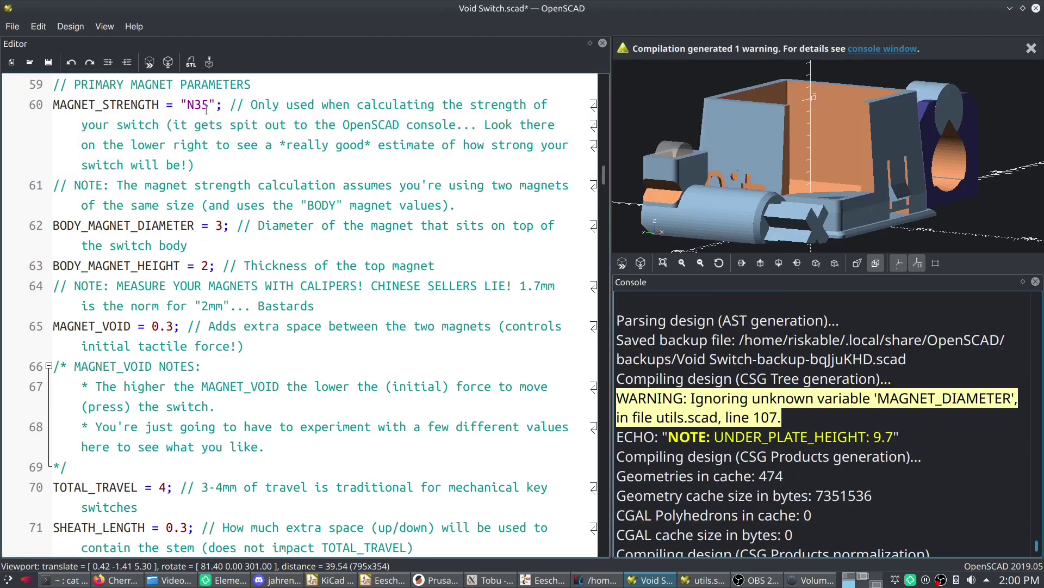
{"action": "key", "text": "BackSpace"}
{"action": "key", "text": "BackSpace"}
{"action": "type", "text": "52"}
{"action": "key", "text": "F5"}
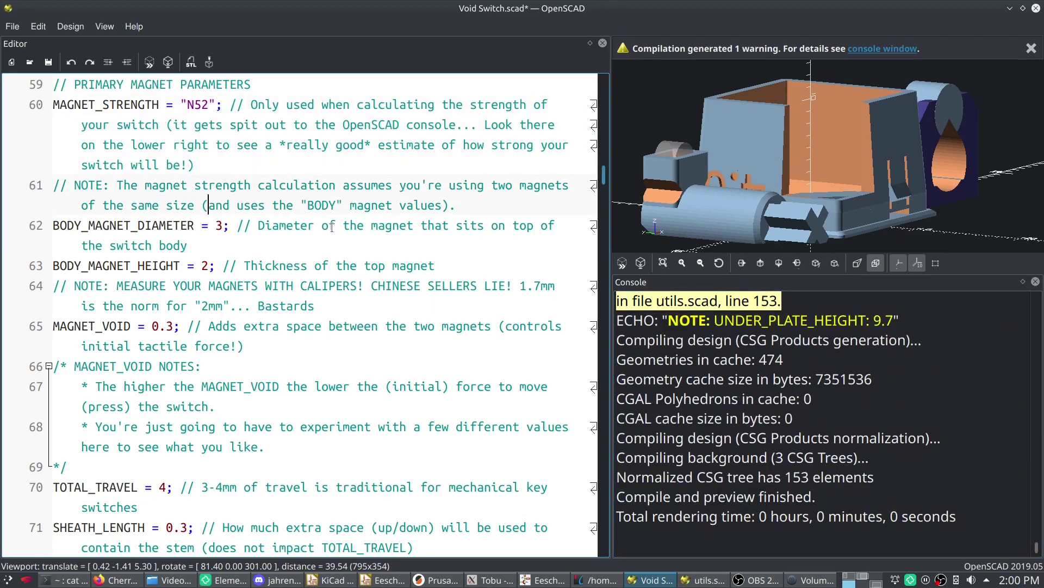
{"action": "key", "text": "BackSpace"}
{"action": "type", "text": "4"}
{"action": "key", "text": "F5"}
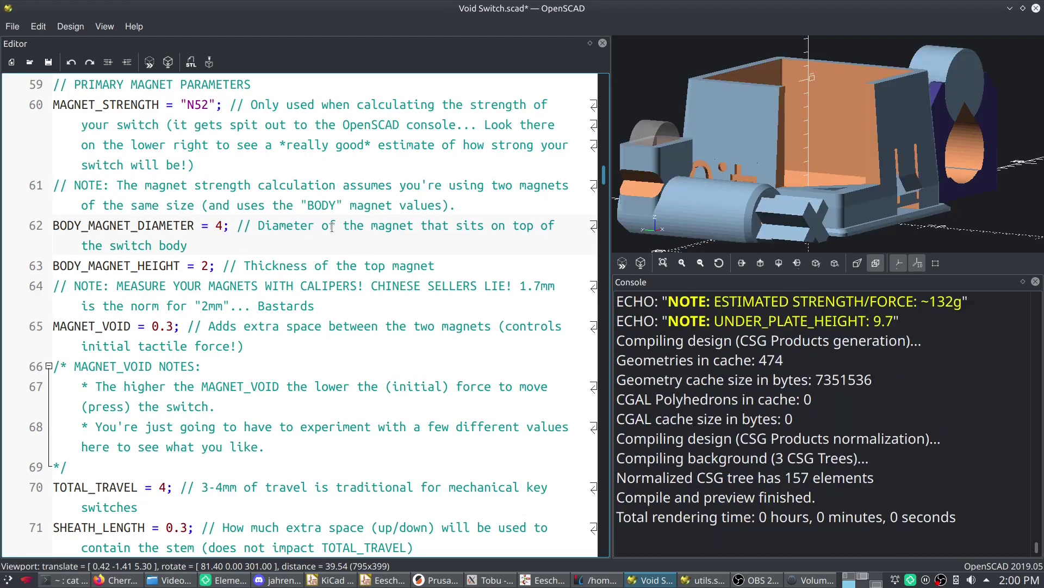
Step: Set MAGNET_VOID to 1.9 and preview, noting the ~37g force estimate
{"action": "left_click", "coordinate": [176, 322]}
{"action": "key", "text": "BackSpace"}
{"action": "key", "text": "BackSpace"}
{"action": "key", "text": "BackSpace"}
{"action": "type", "text": "1.9"}
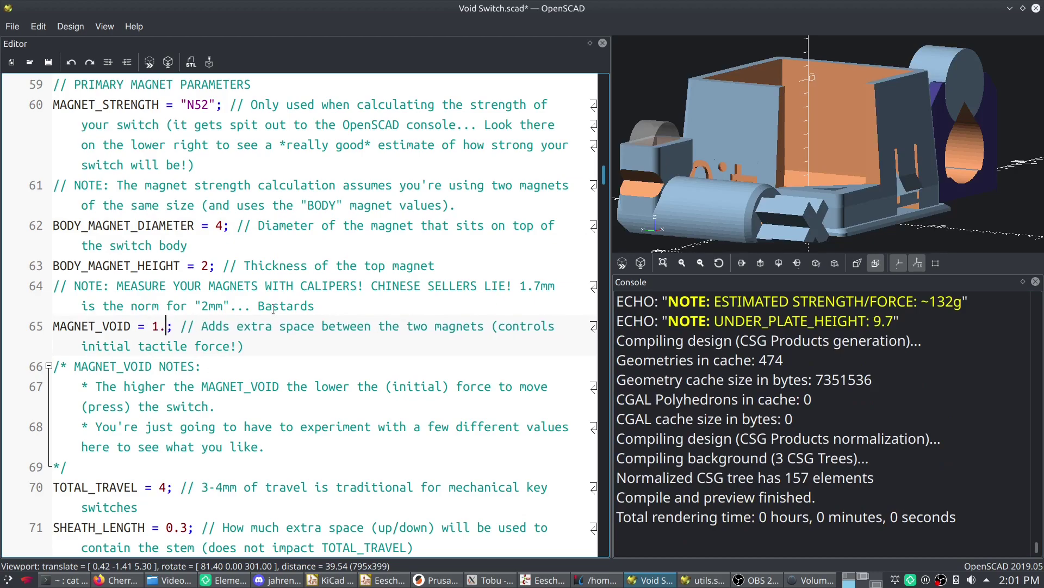
{"action": "key", "text": "F5"}
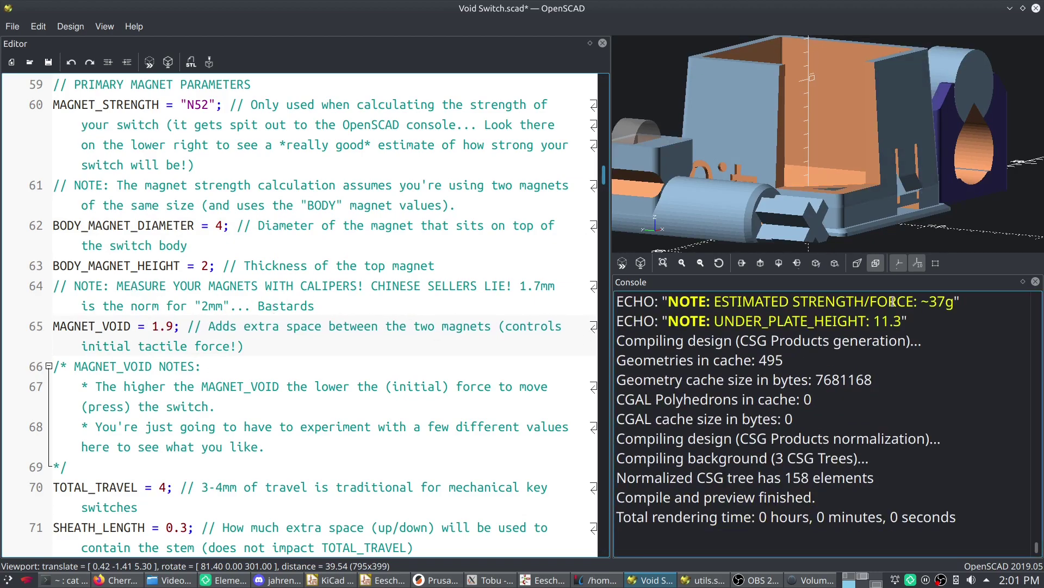
{"action": "left_click_drag", "start_coordinate": [919, 301], "coordinate": [950, 303]}
{"action": "left_click", "coordinate": [953, 302]}
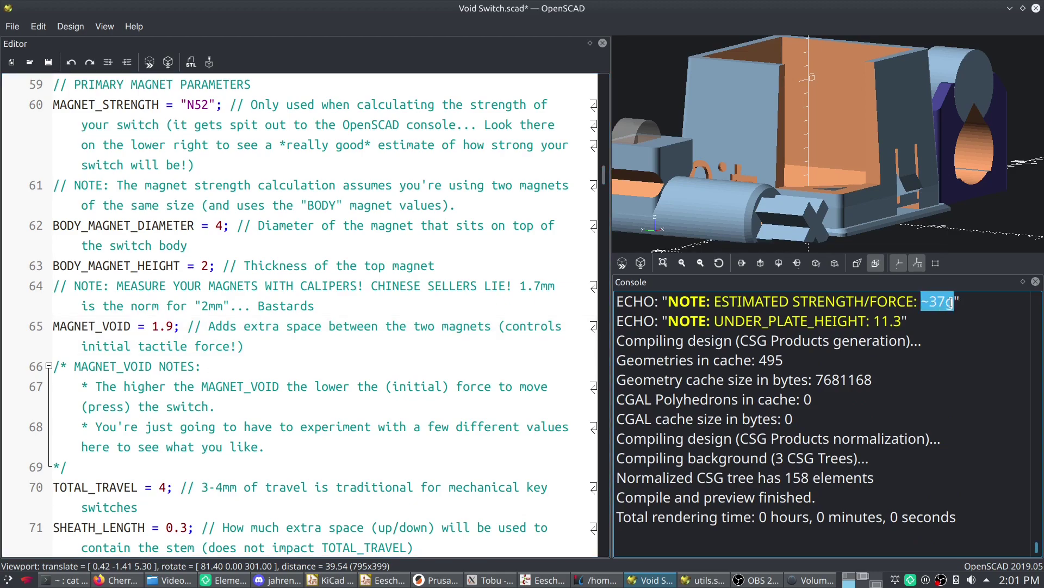
Step: Correct MAGNET_VOID to 1.0 and preview again
{"action": "left_click", "coordinate": [228, 327]}
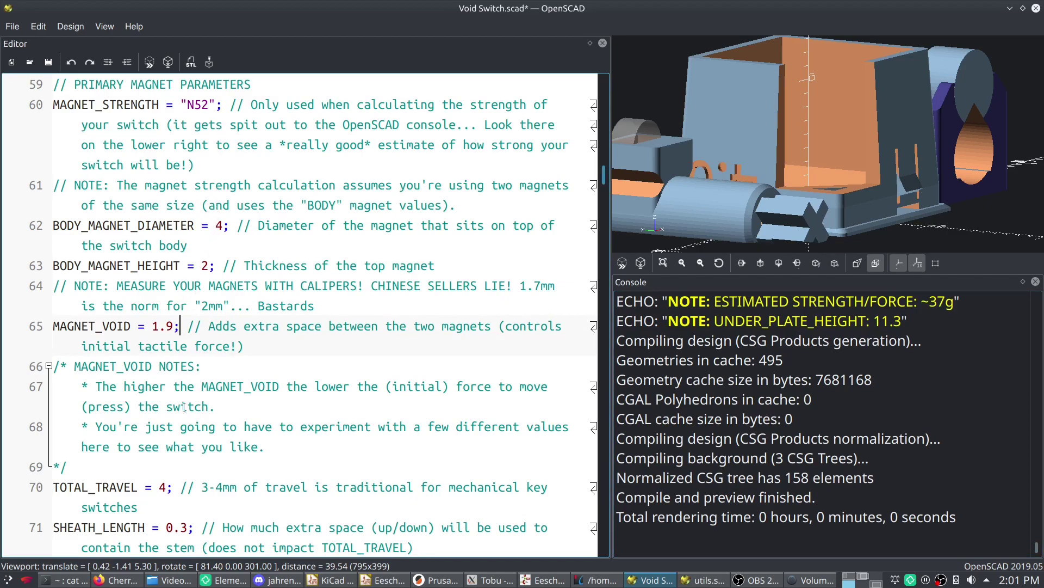
{"action": "key", "text": "BackSpace"}
{"action": "type", "text": "0"}
{"action": "key", "text": "F5"}
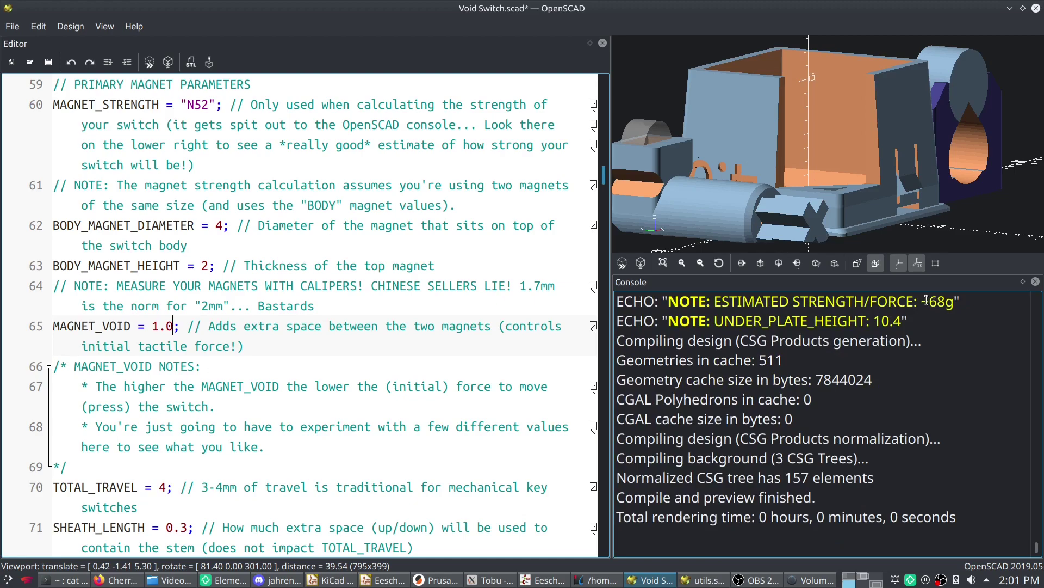
Step: Replace MAGNET_VOID 1.0 with 0.0 and preview, raising the estimate from ~68g to ~190g
{"action": "left_click_drag", "start_coordinate": [922, 301], "coordinate": [954, 301]}
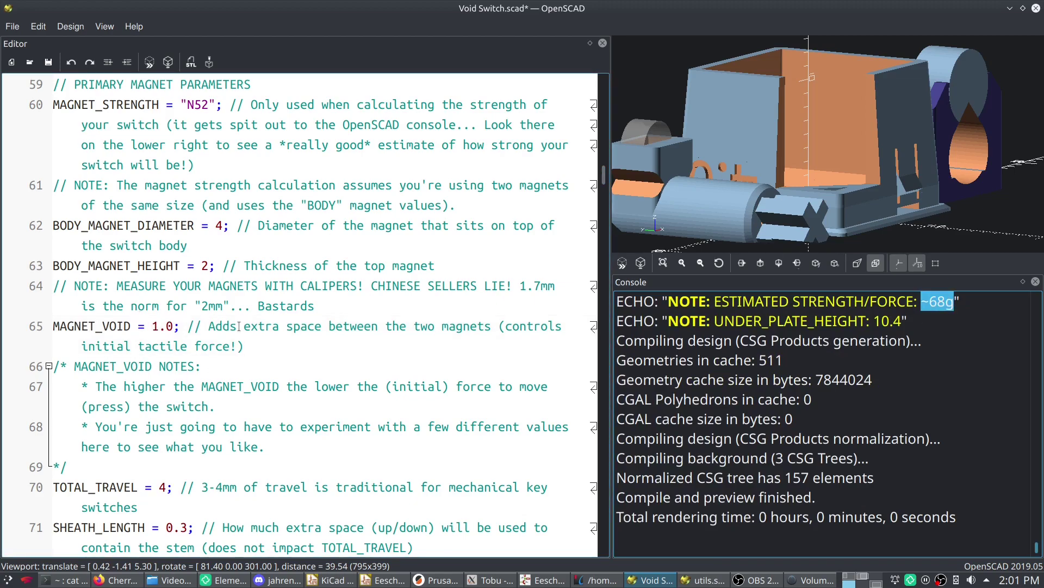
{"action": "left_click_drag", "start_coordinate": [842, 341], "coordinate": [849, 340]}
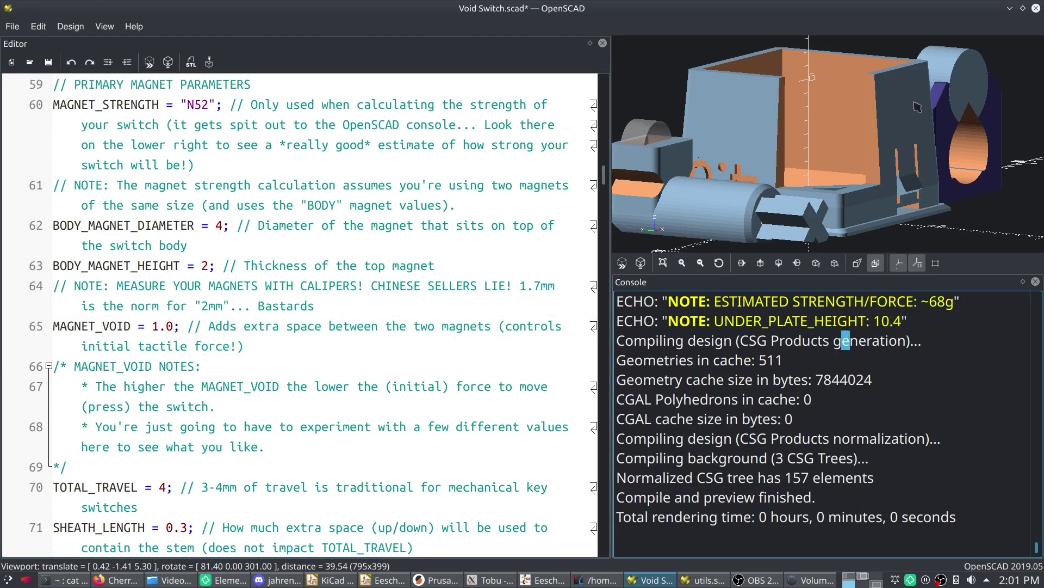
{"action": "mouse_move", "coordinate": [851, 146]}
{"action": "left_mouse_down"}
{"action": "mouse_move", "coordinate": [874, 135]}
{"action": "mouse_move", "coordinate": [864, 140]}
{"action": "left_mouse_up"}
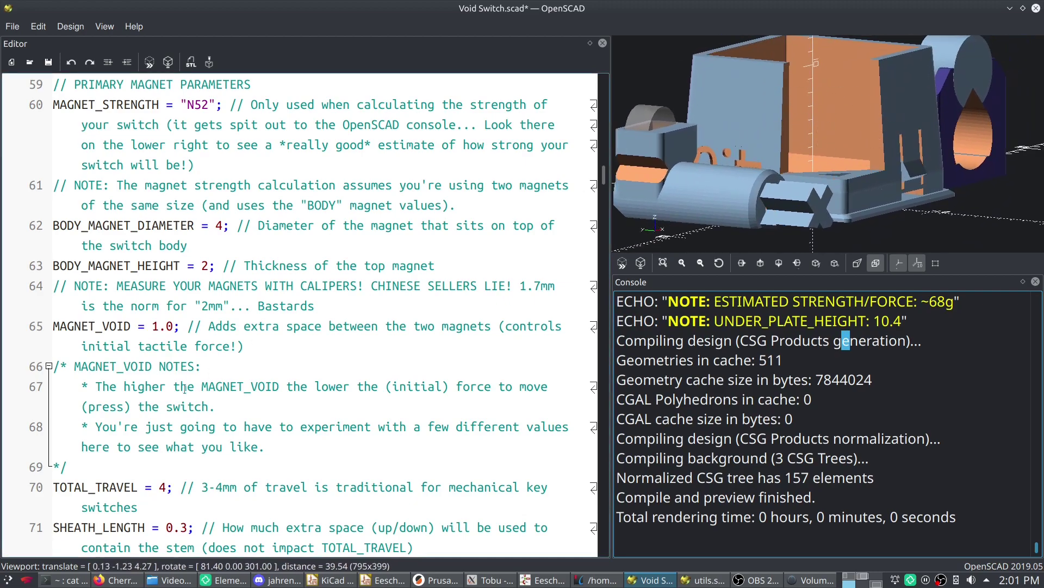
{"action": "left_click_drag", "start_coordinate": [667, 129], "coordinate": [723, 156]}
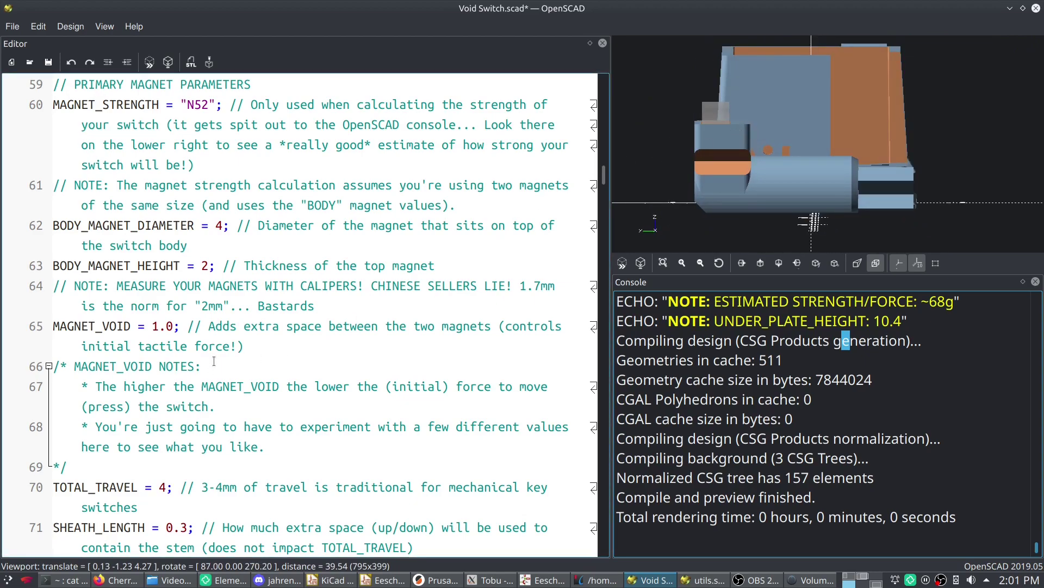
{"action": "left_click_drag", "start_coordinate": [153, 325], "coordinate": [177, 326]}
{"action": "type", "text": "0.0"}
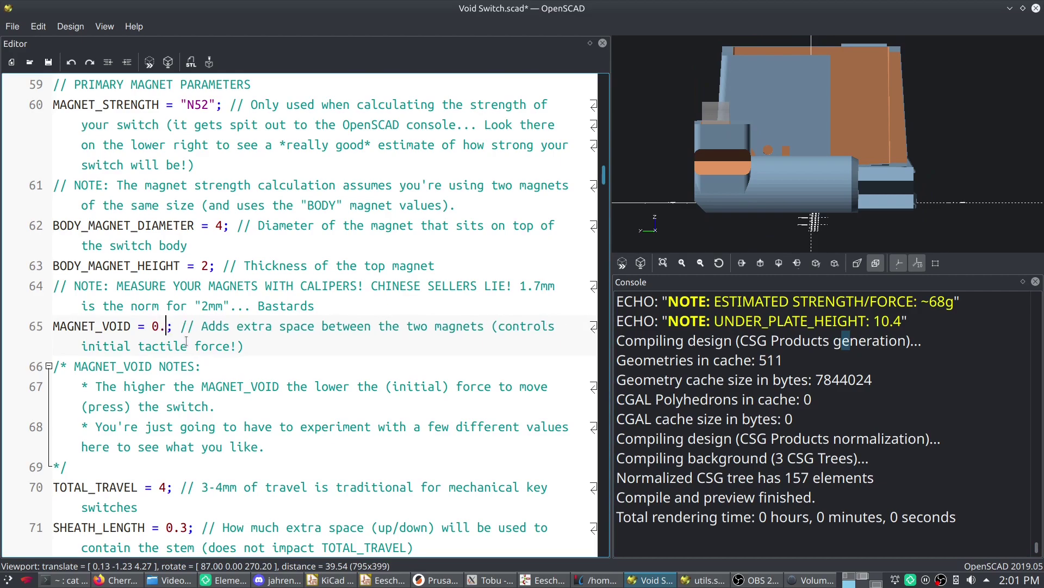
{"action": "key", "text": "F5"}
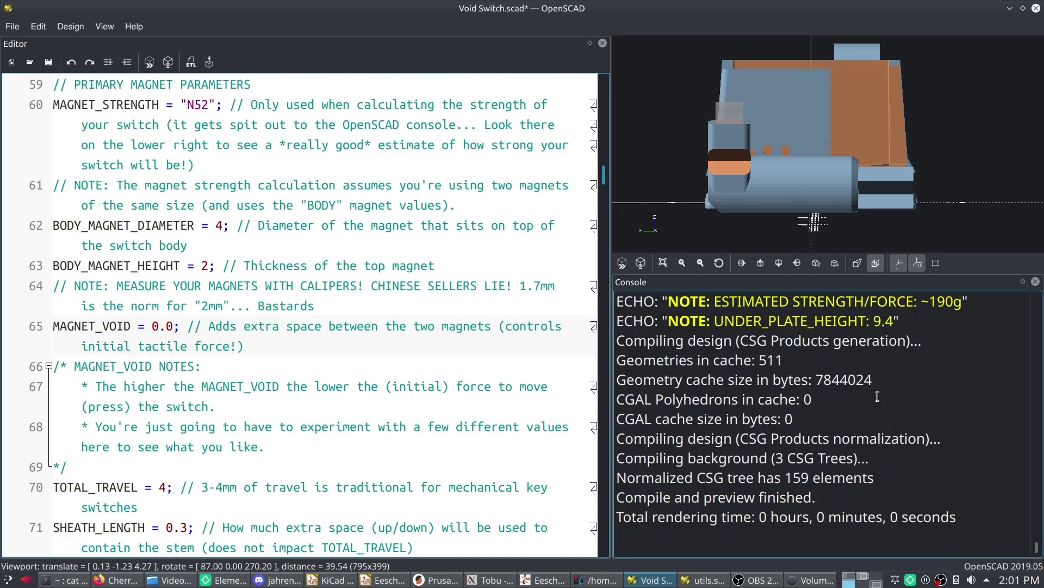
{"action": "key", "text": "F5"}
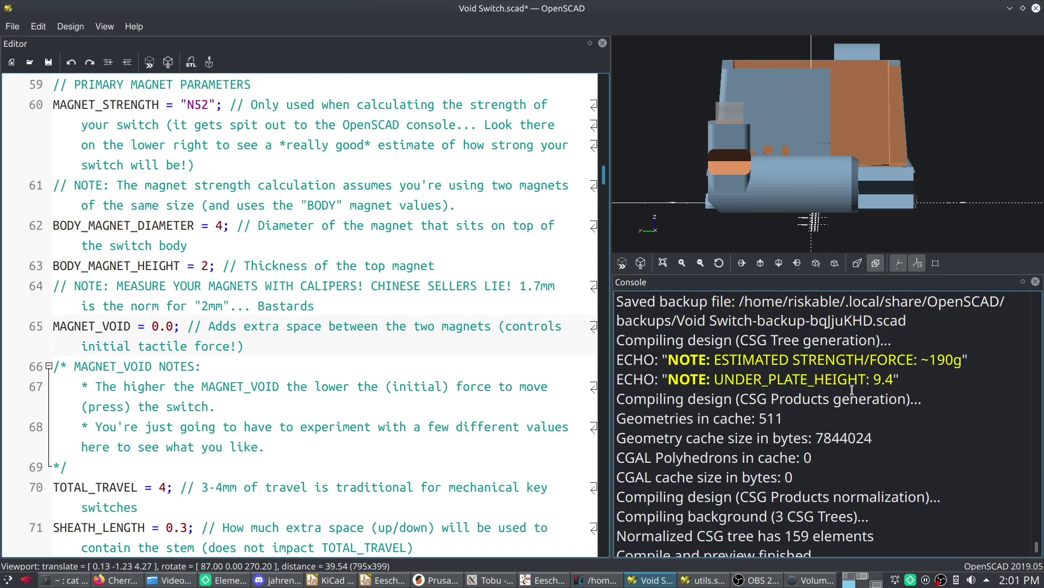
{"action": "scroll", "coordinate": [871, 392], "scroll_direction": "down", "scroll_amount": 1}
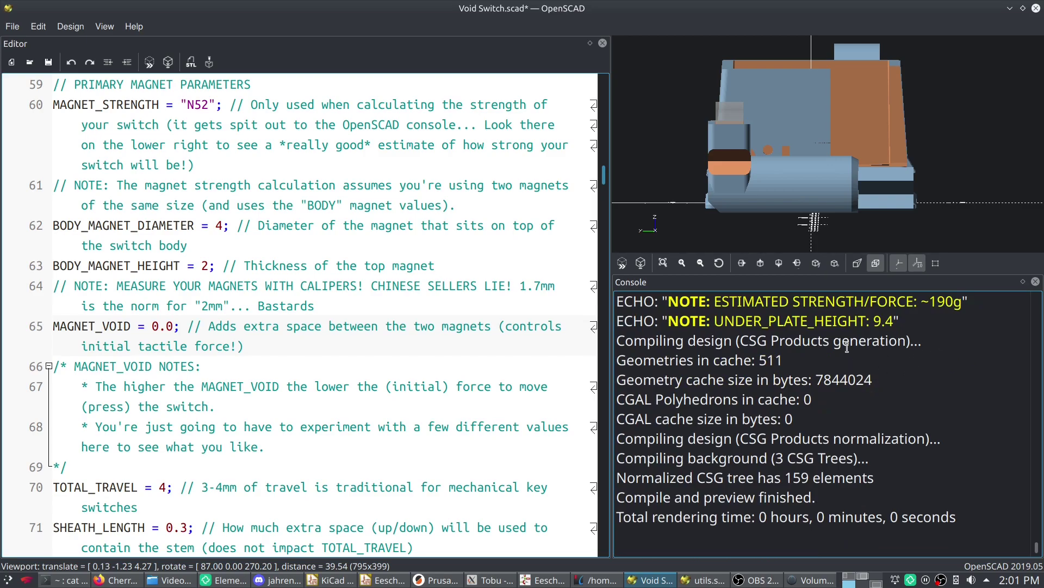
{"action": "double_click", "coordinate": [751, 320]}
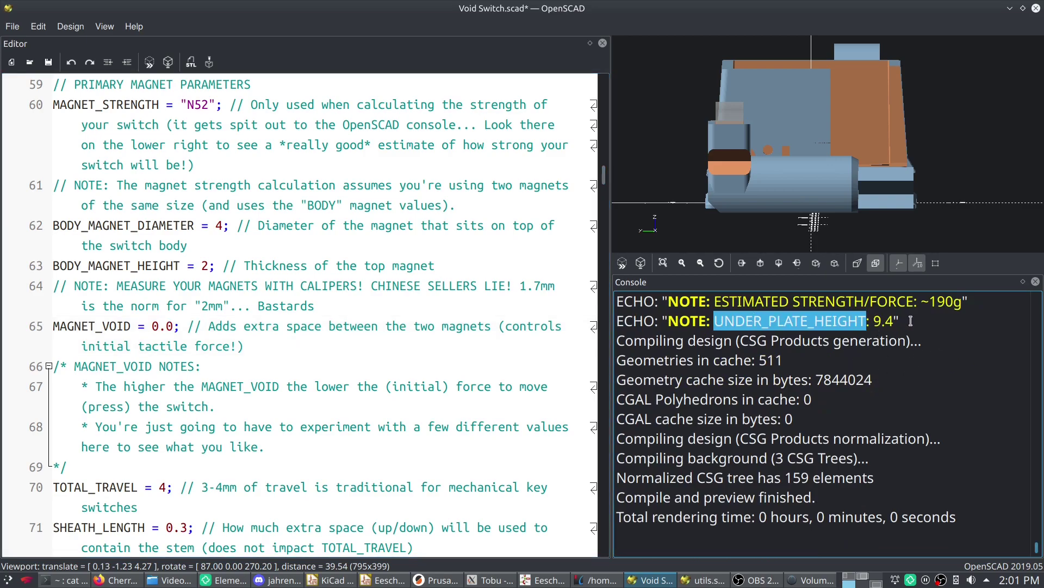
{"action": "left_click_drag", "start_coordinate": [911, 321], "coordinate": [618, 321]}
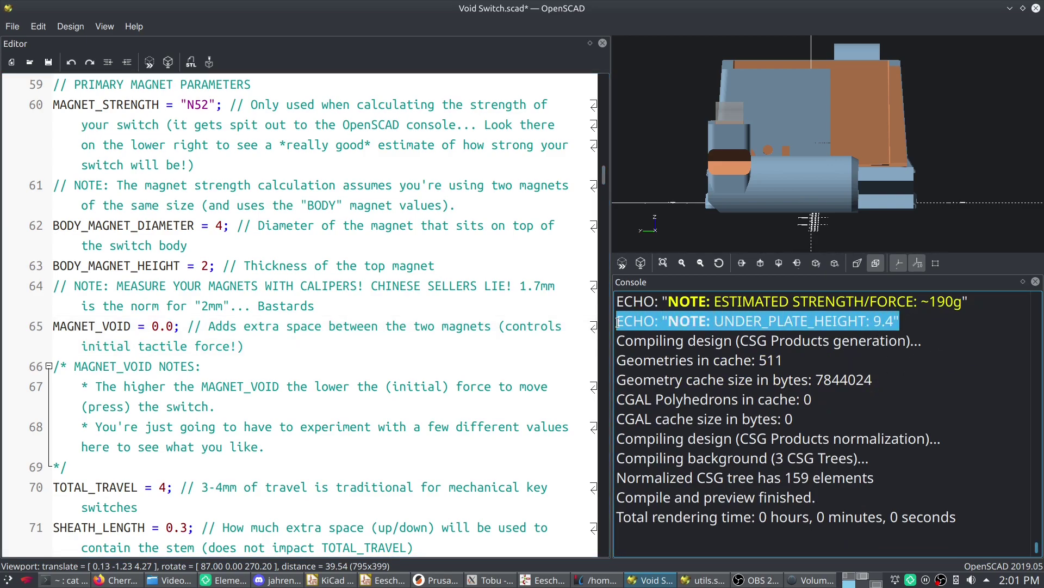
{"action": "left_click", "coordinate": [729, 338]}
{"action": "double_click", "coordinate": [767, 323]}
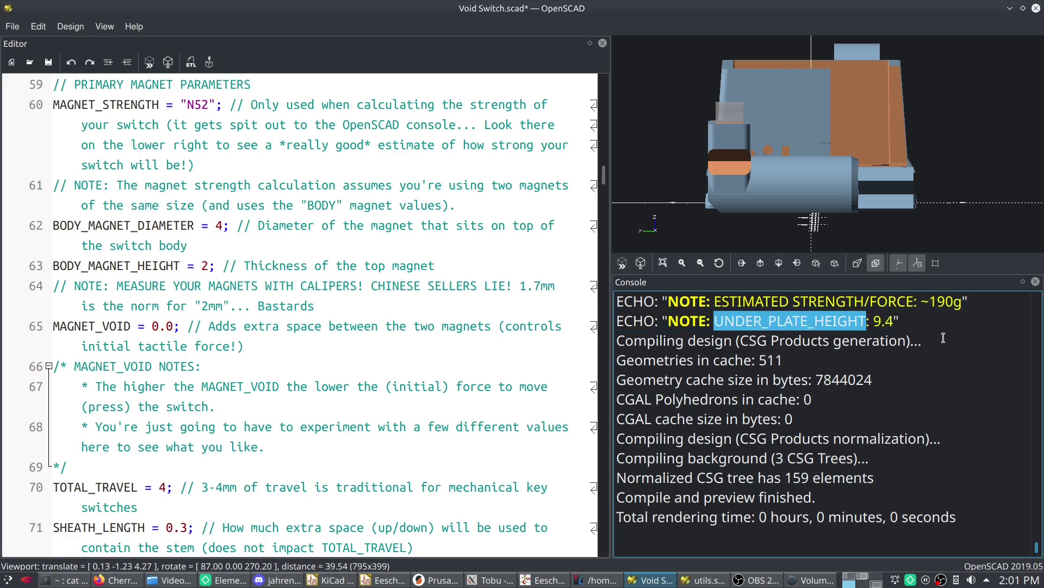
{"action": "left_click", "coordinate": [803, 331]}
{"action": "double_click", "coordinate": [804, 324]}
{"action": "mouse_move", "coordinate": [845, 134]}
{"action": "left_mouse_down"}
{"action": "mouse_move", "coordinate": [824, 138]}
{"action": "mouse_move", "coordinate": [862, 121]}
{"action": "left_mouse_up"}
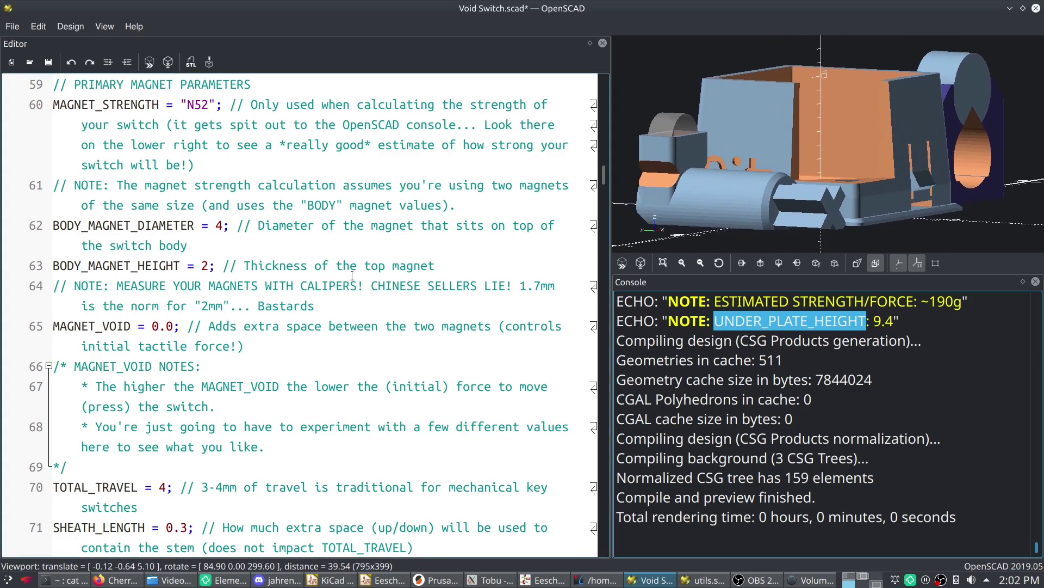
Step: Change MAGNET_VOID on line 65 to 0.5 and re-render, giving ~107 g force and 9.9 under-plate height
{"action": "left_click", "coordinate": [340, 308]}
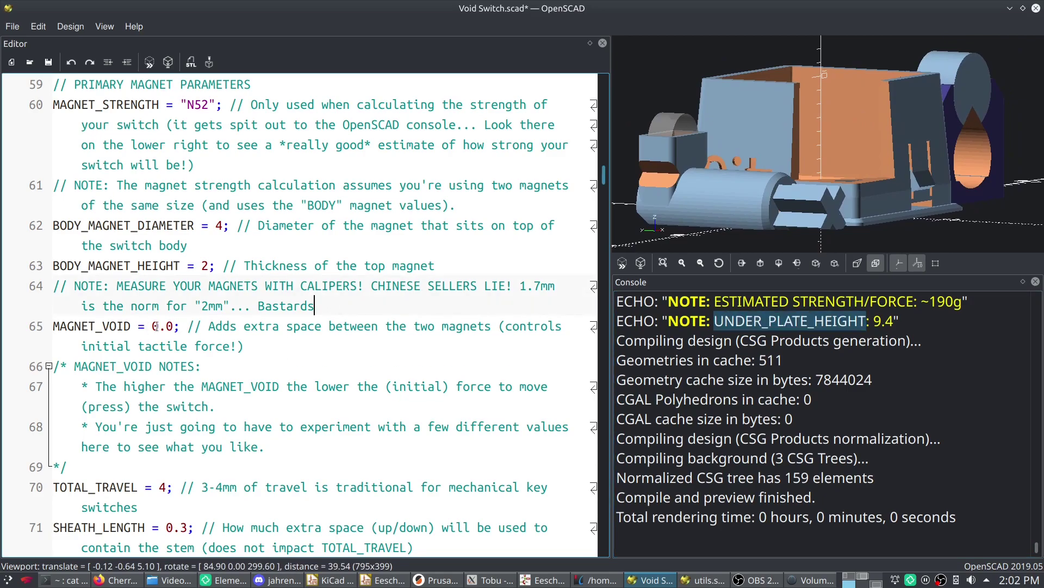
{"action": "mouse_move", "coordinate": [854, 160]}
{"action": "left_mouse_down"}
{"action": "mouse_move", "coordinate": [865, 161]}
{"action": "mouse_move", "coordinate": [857, 159]}
{"action": "left_mouse_up"}
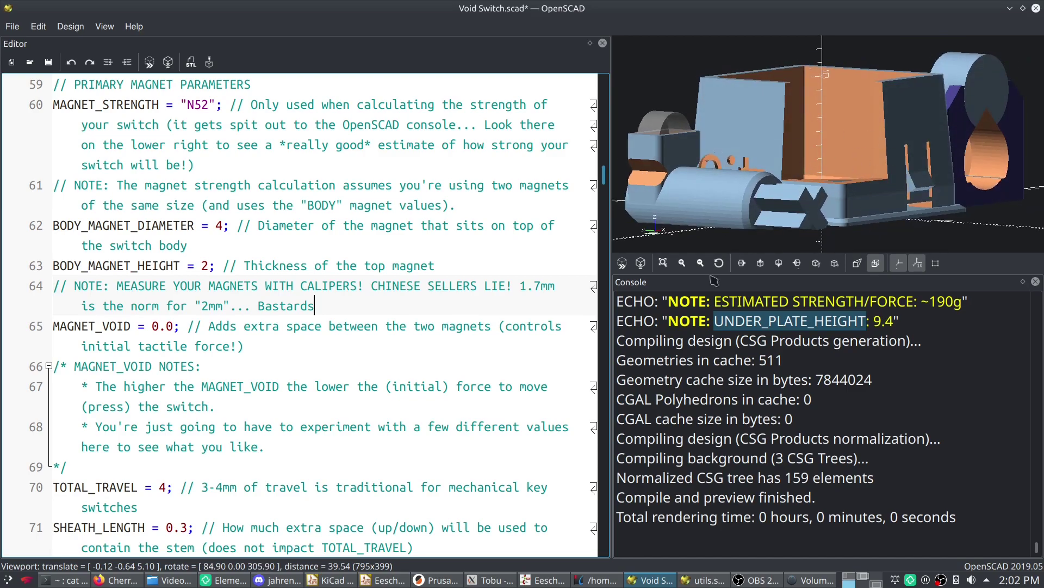
{"action": "left_click", "coordinate": [215, 325]}
{"action": "double_click", "coordinate": [169, 326]}
{"action": "type", "text": "5"}
{"action": "key", "text": "F5"}
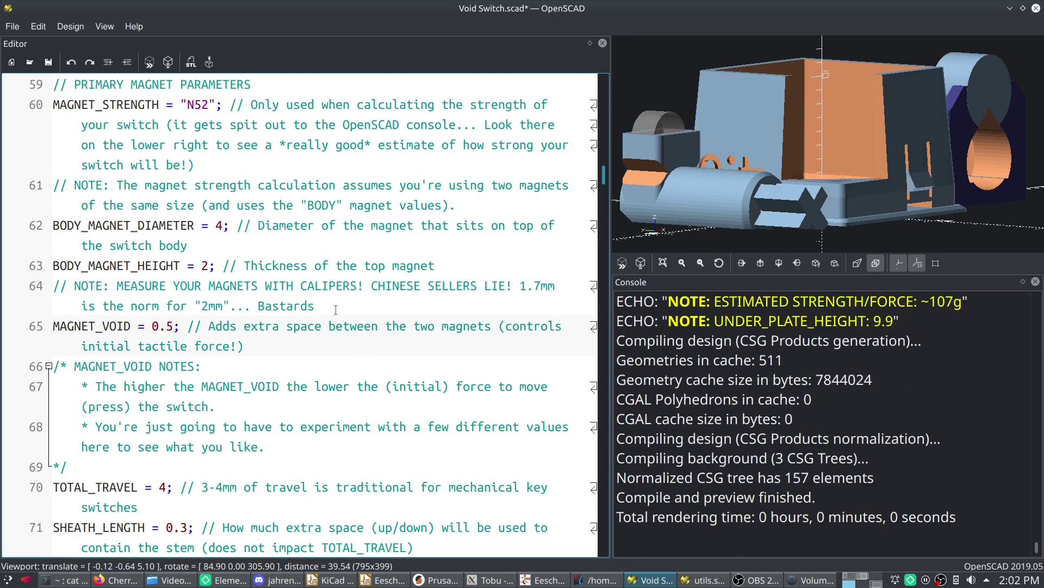
{"action": "left_click", "coordinate": [336, 348]}
{"action": "key", "text": "F5"}
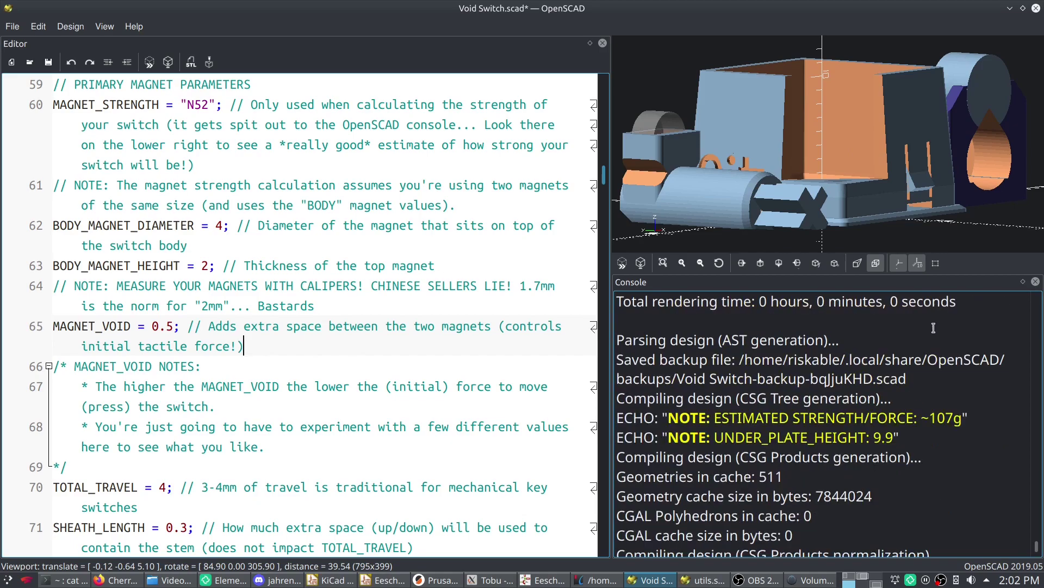
{"action": "left_click_drag", "start_coordinate": [871, 163], "coordinate": [789, 217]}
{"action": "scroll", "coordinate": [849, 376], "scroll_direction": "up", "scroll_amount": 1}
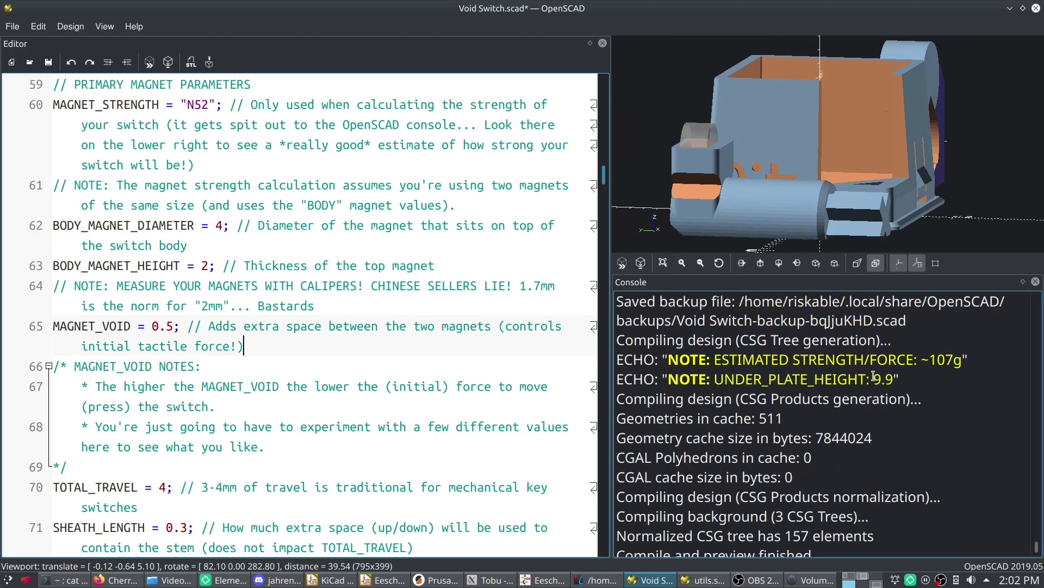
{"action": "left_click_drag", "start_coordinate": [874, 375], "coordinate": [897, 377]}
{"action": "left_click", "coordinate": [907, 413]}
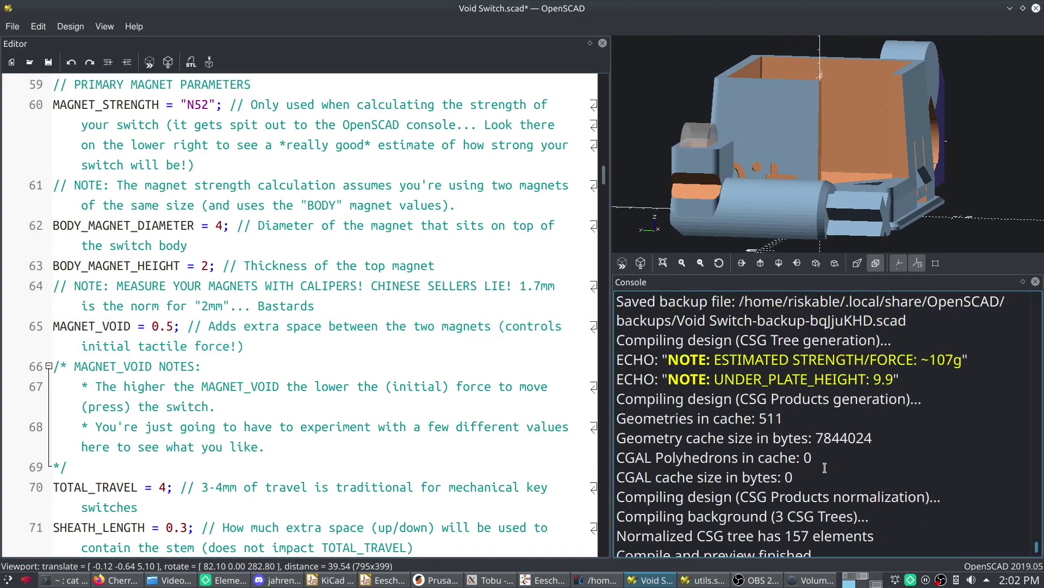
{"action": "left_click", "coordinate": [256, 366]}
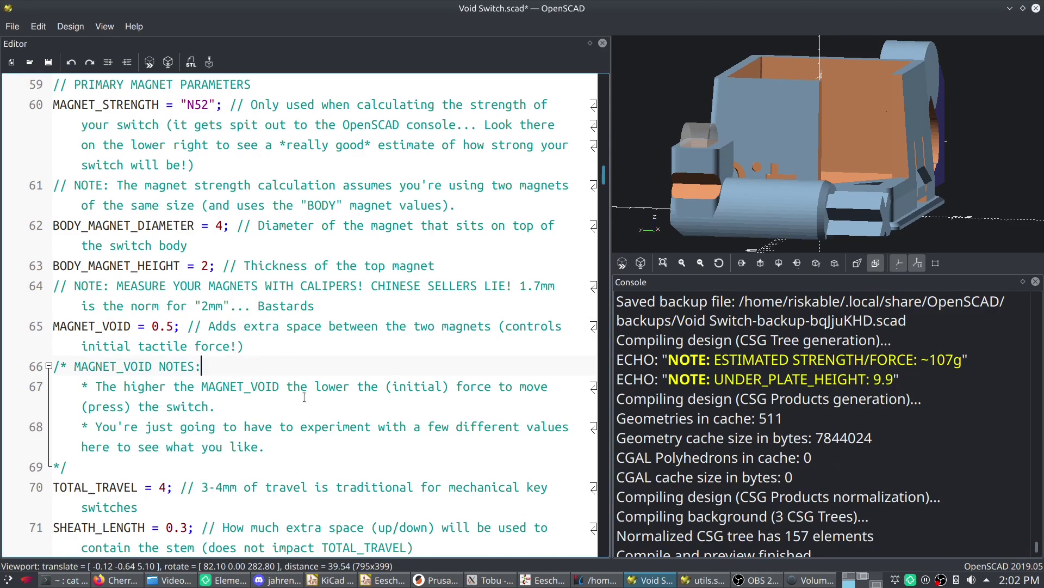
{"action": "scroll", "coordinate": [858, 348], "scroll_direction": "down", "scroll_amount": 1}
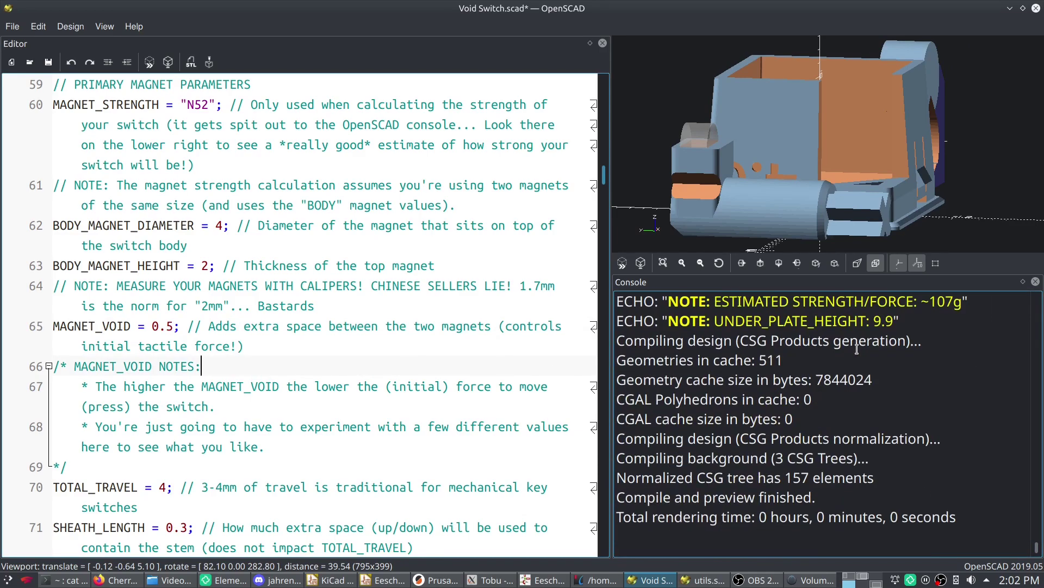
{"action": "left_click", "coordinate": [271, 350]}
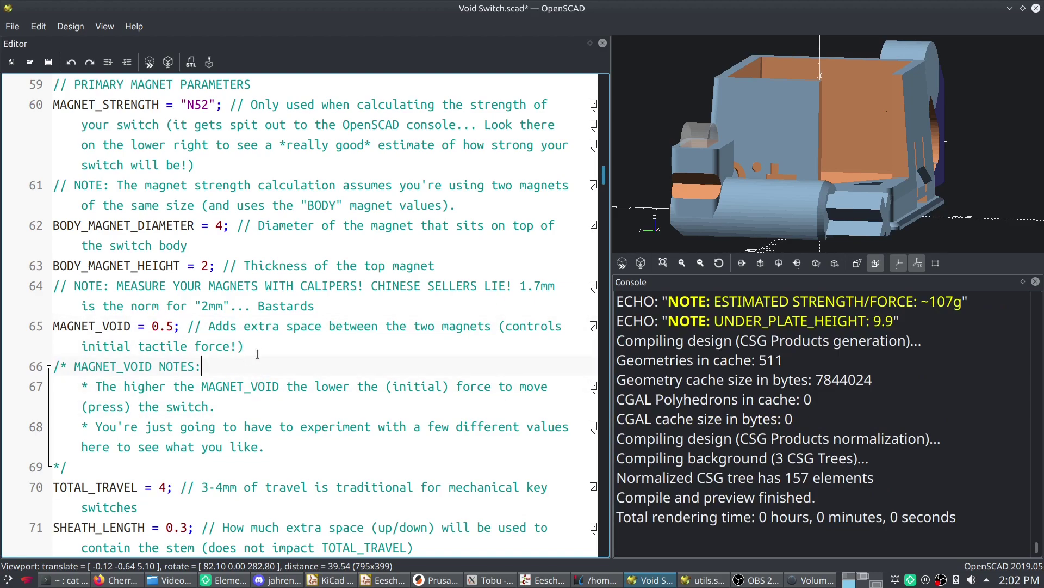
{"action": "left_click", "coordinate": [279, 325]}
{"action": "left_click", "coordinate": [290, 337]}
{"action": "left_click_drag", "start_coordinate": [896, 176], "coordinate": [875, 172]}
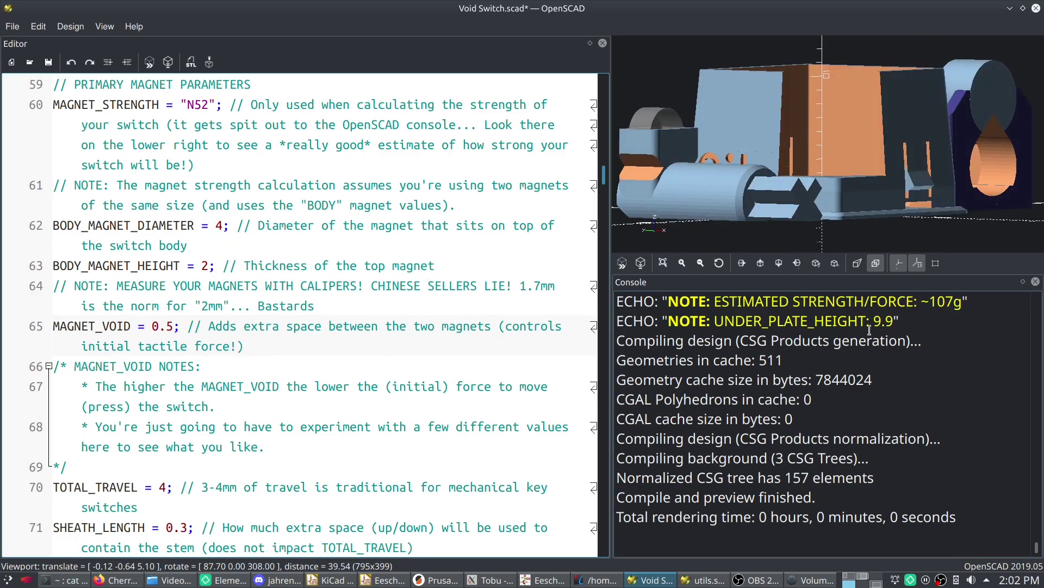
{"action": "left_click_drag", "start_coordinate": [921, 301], "coordinate": [962, 302]}
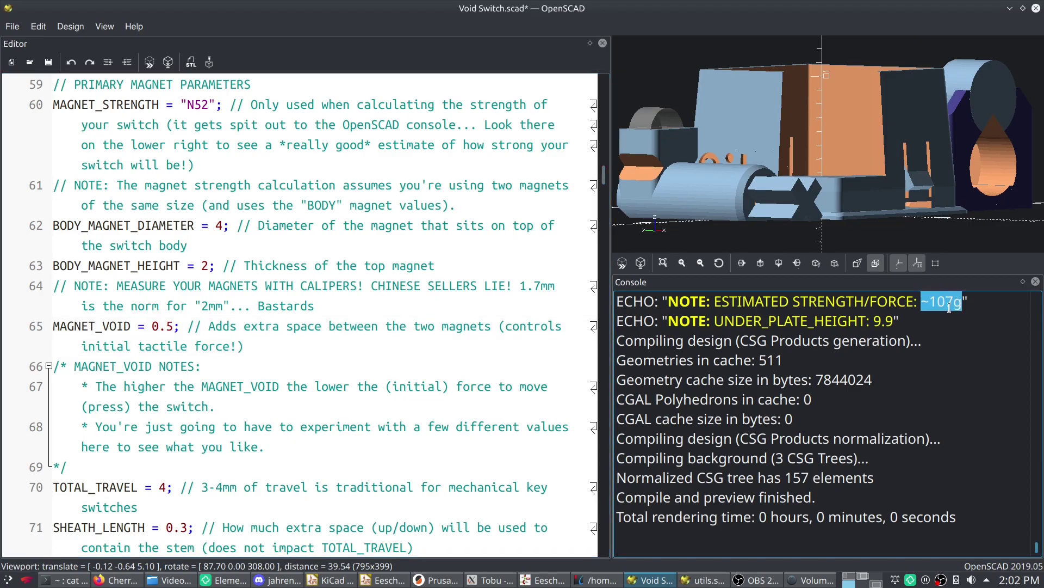